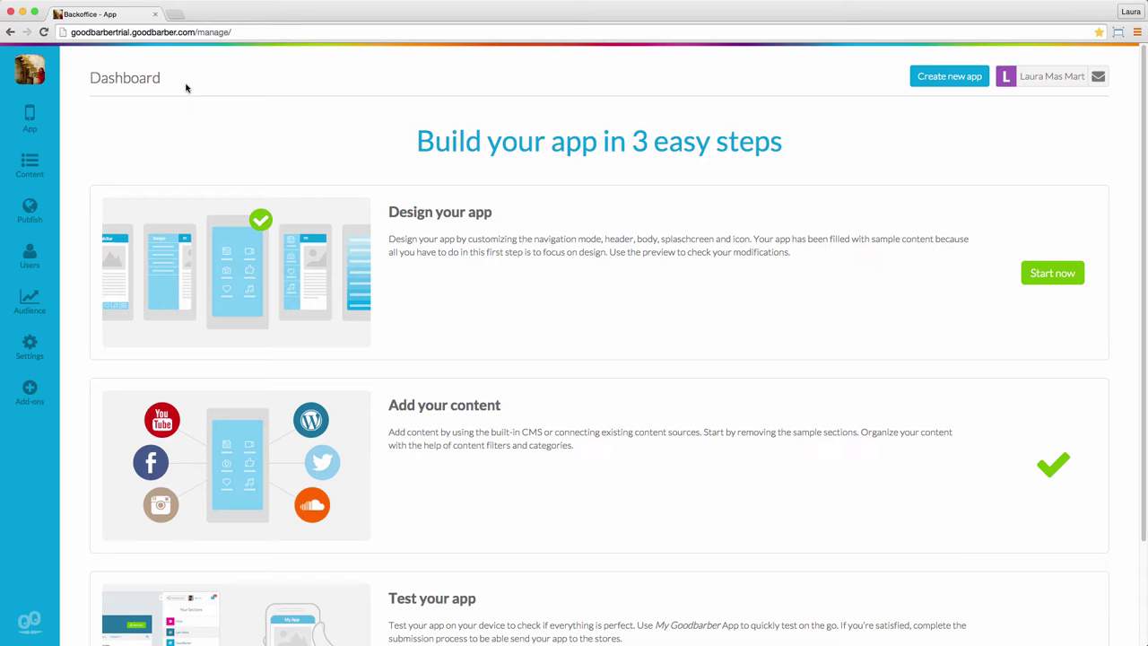
Add a new Map section titled 'Maps' that uses the built-in CMS as its content source
{"action": "left_click", "coordinate": [30, 119]}
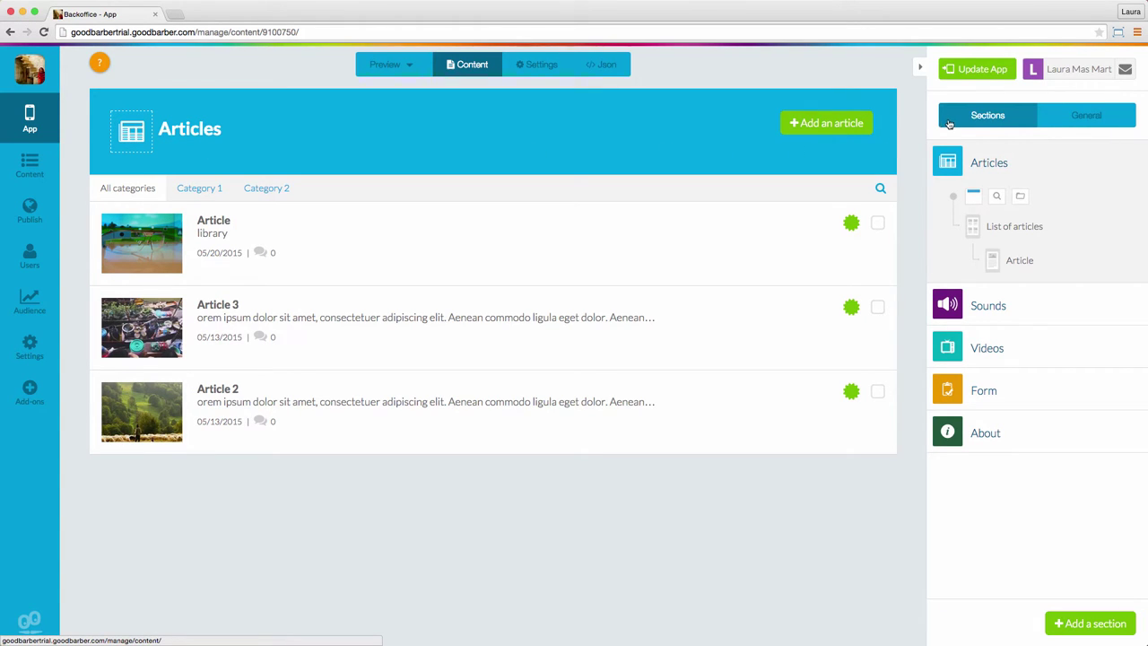
{"action": "left_click", "coordinate": [1085, 622]}
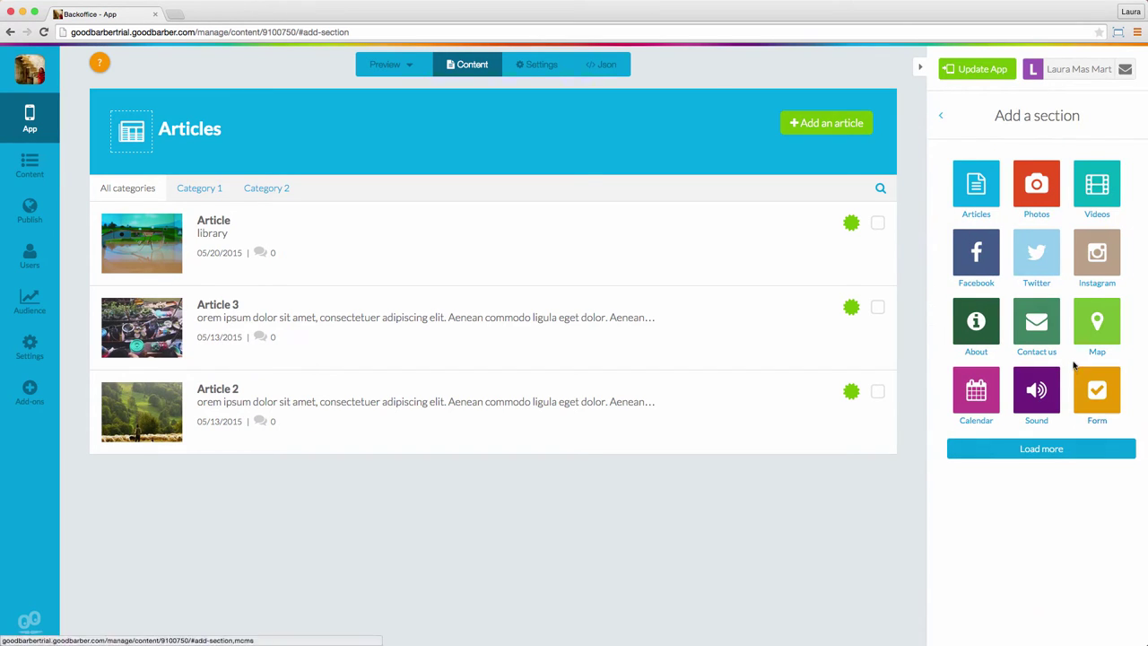
{"action": "left_click", "coordinate": [1078, 344]}
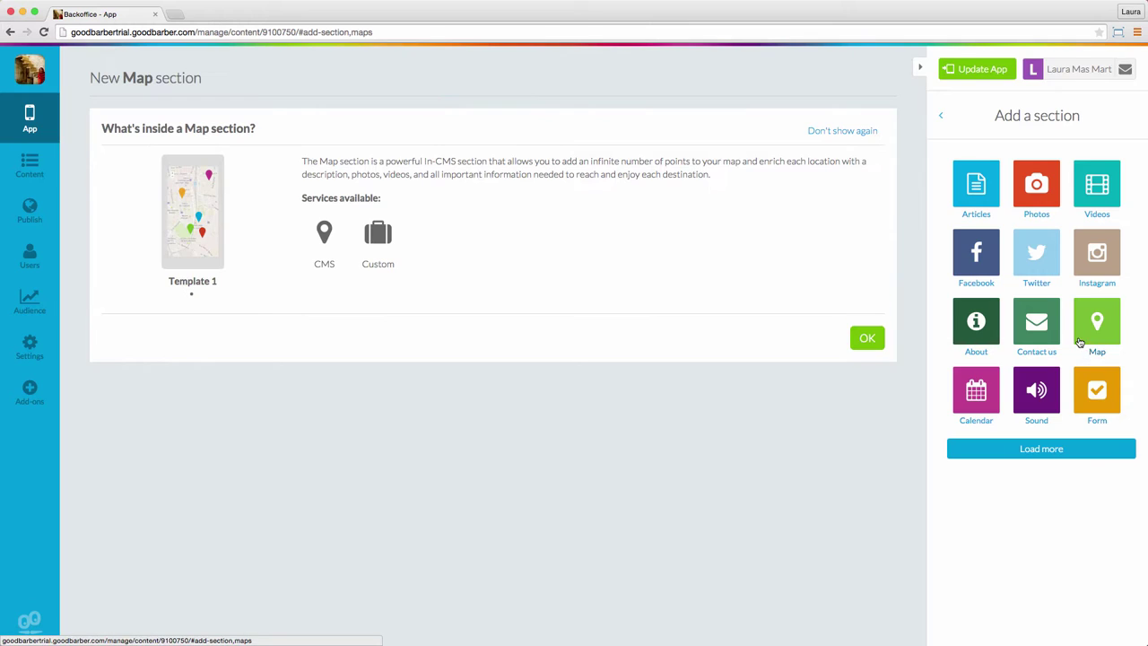
{"action": "left_click", "coordinate": [868, 340]}
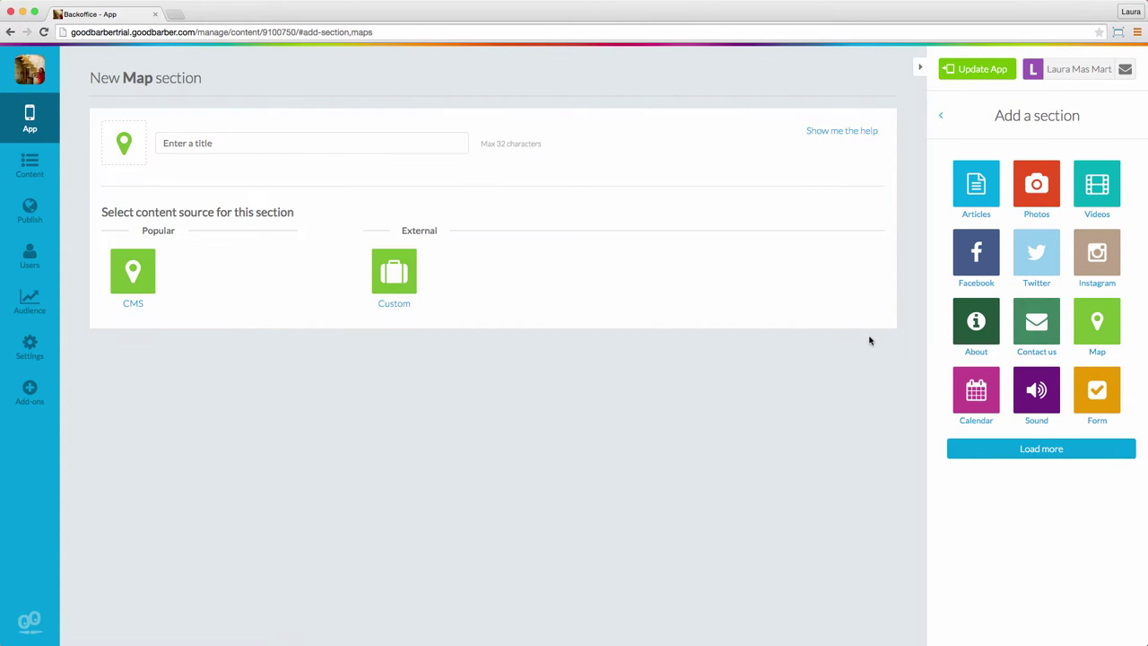
{"action": "left_click", "coordinate": [437, 145]}
{"action": "type", "text": "Maps"}
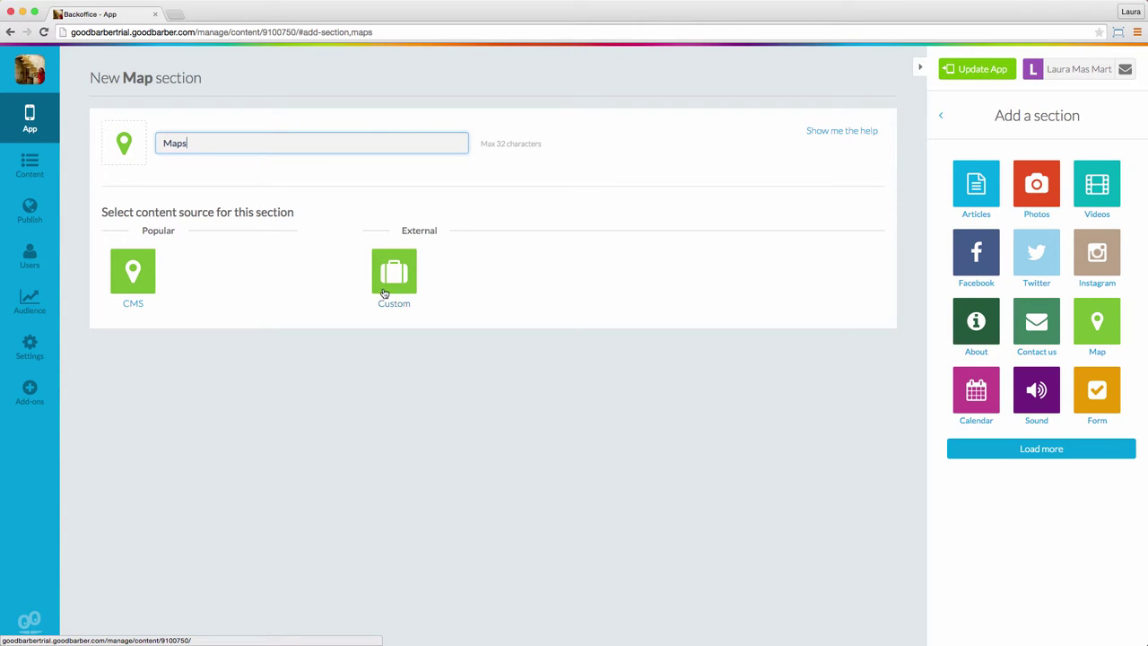
{"action": "left_click", "coordinate": [132, 294]}
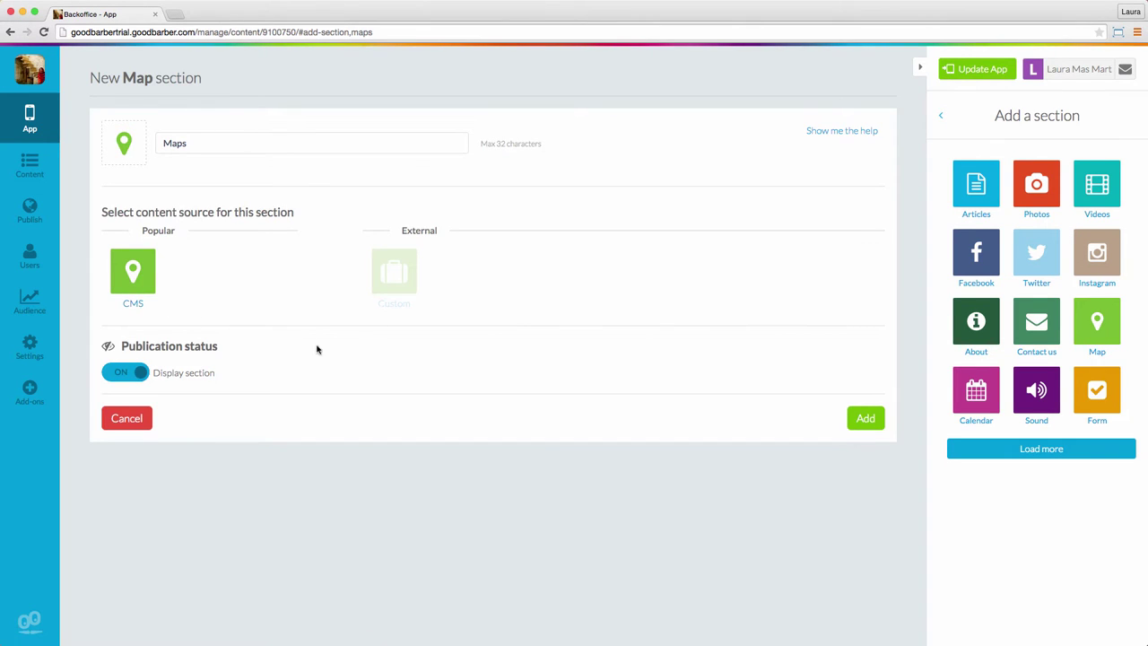
{"action": "left_click", "coordinate": [854, 418]}
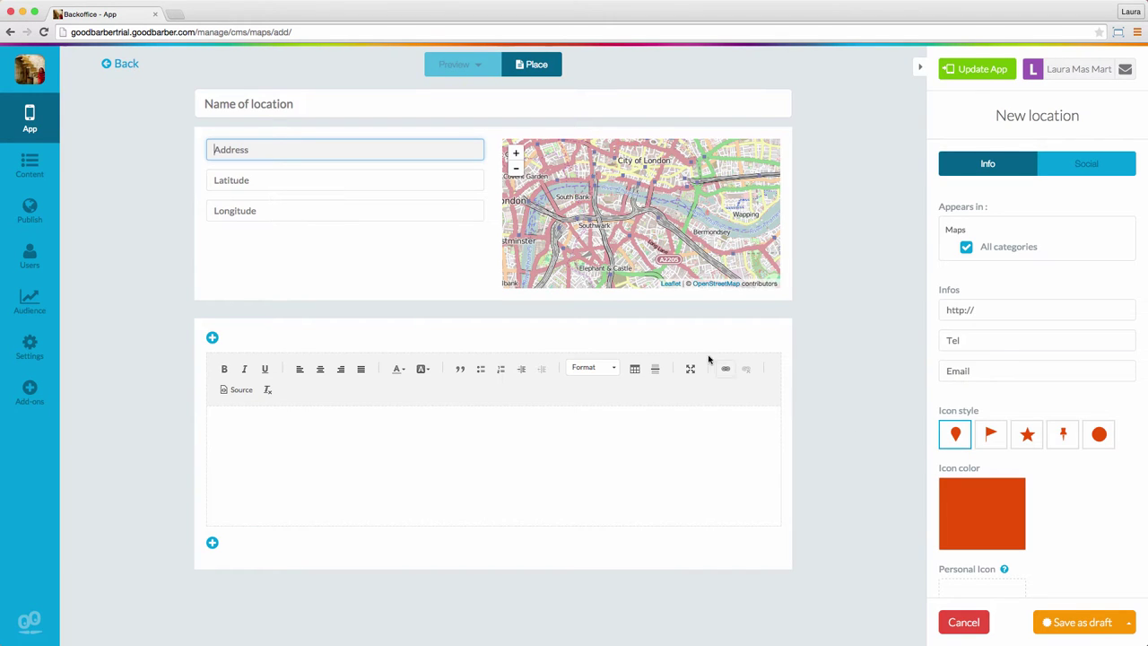
Name the location 'GoodBarber' and set its address to 12 Rue Général Fiorella, Ajaccio
{"action": "left_click", "coordinate": [289, 106]}
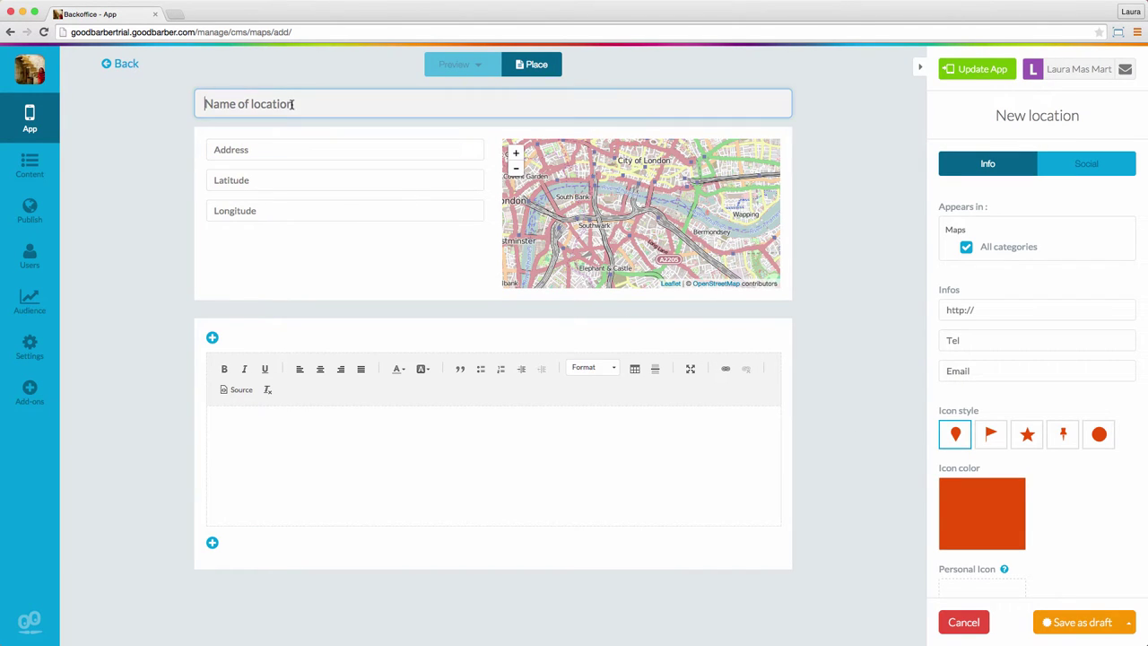
{"action": "type", "text": "GoodBarber"}
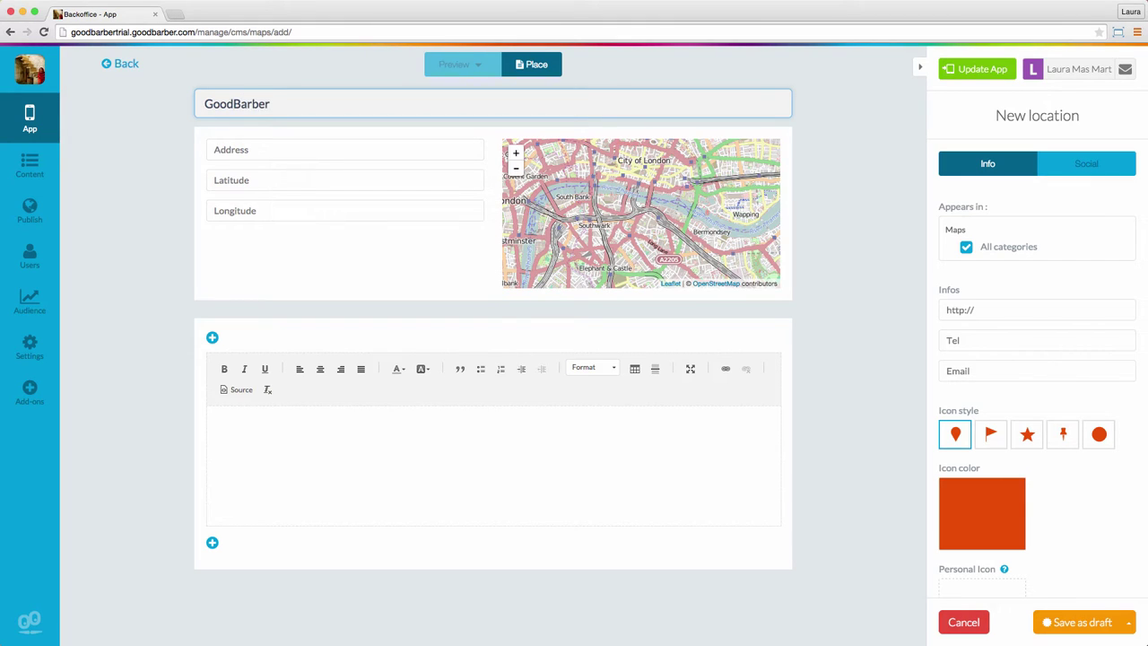
{"action": "left_click", "coordinate": [256, 148]}
{"action": "type", "text": "12, "}
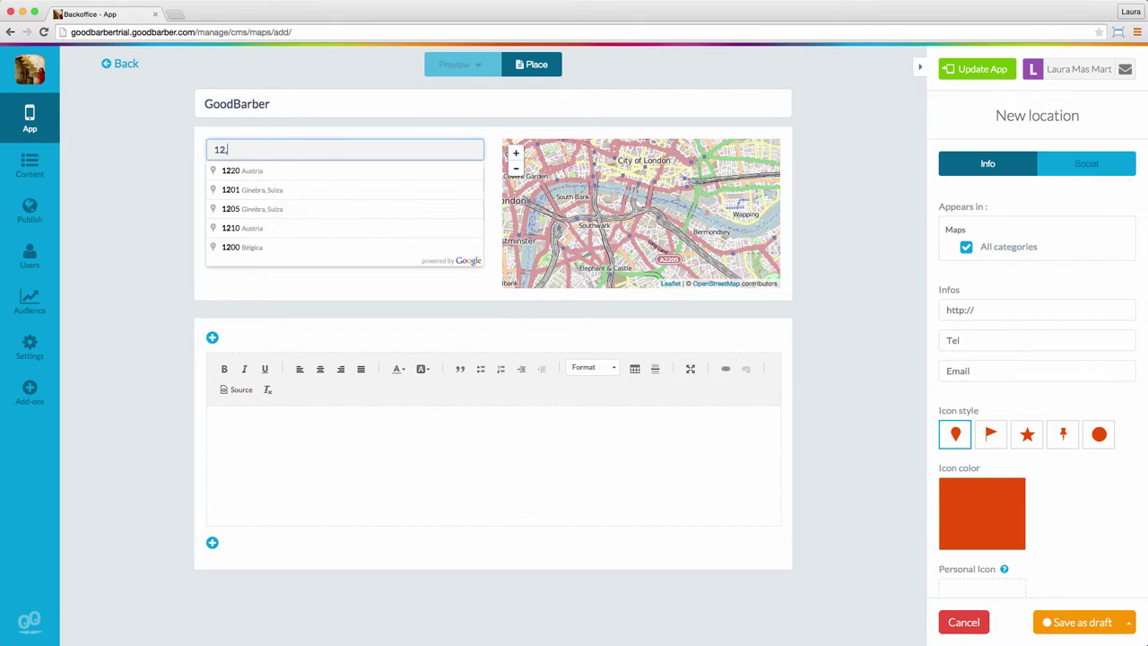
{"action": "type", "text": "Rue "}
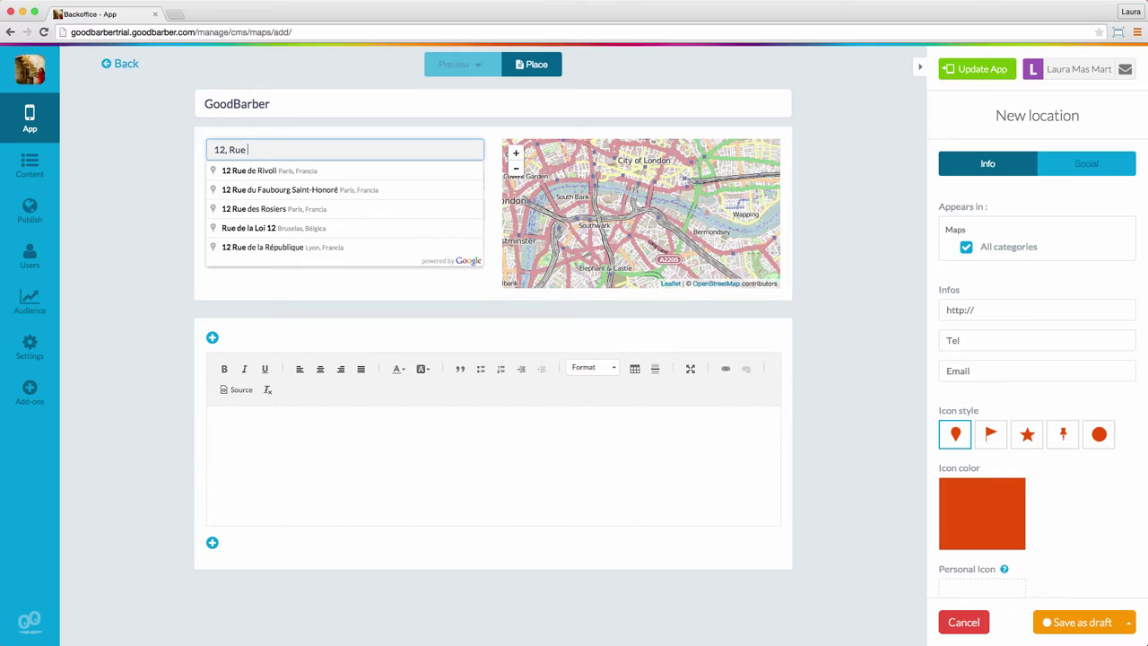
{"action": "type", "text": "Génér"}
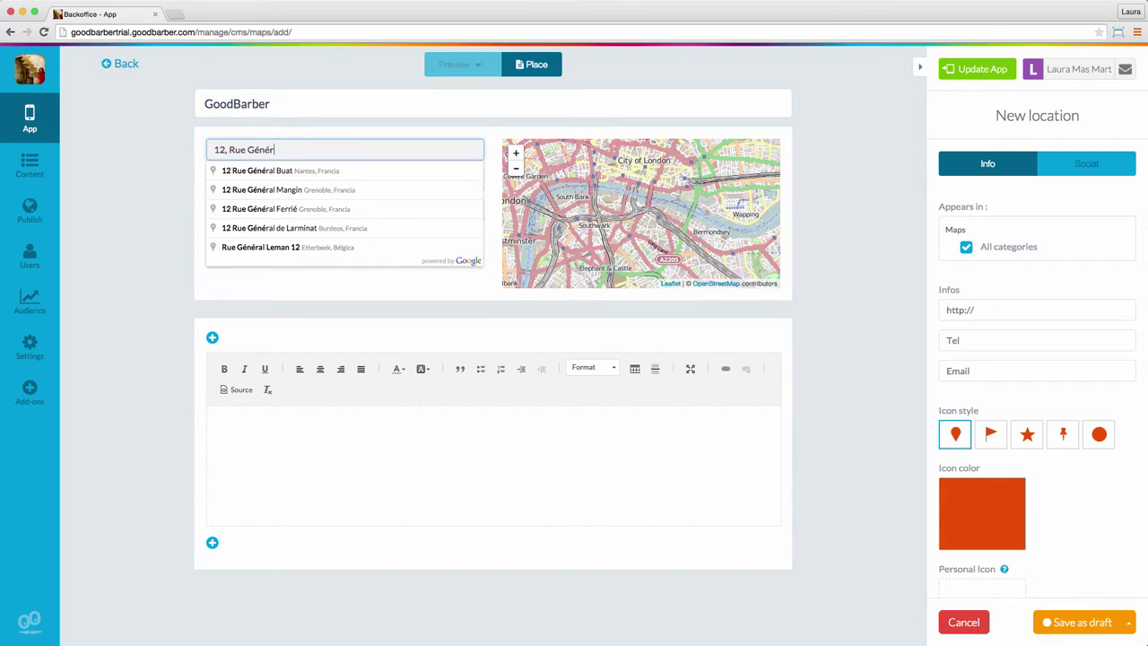
{"action": "type", "text": "al Fiorella"}
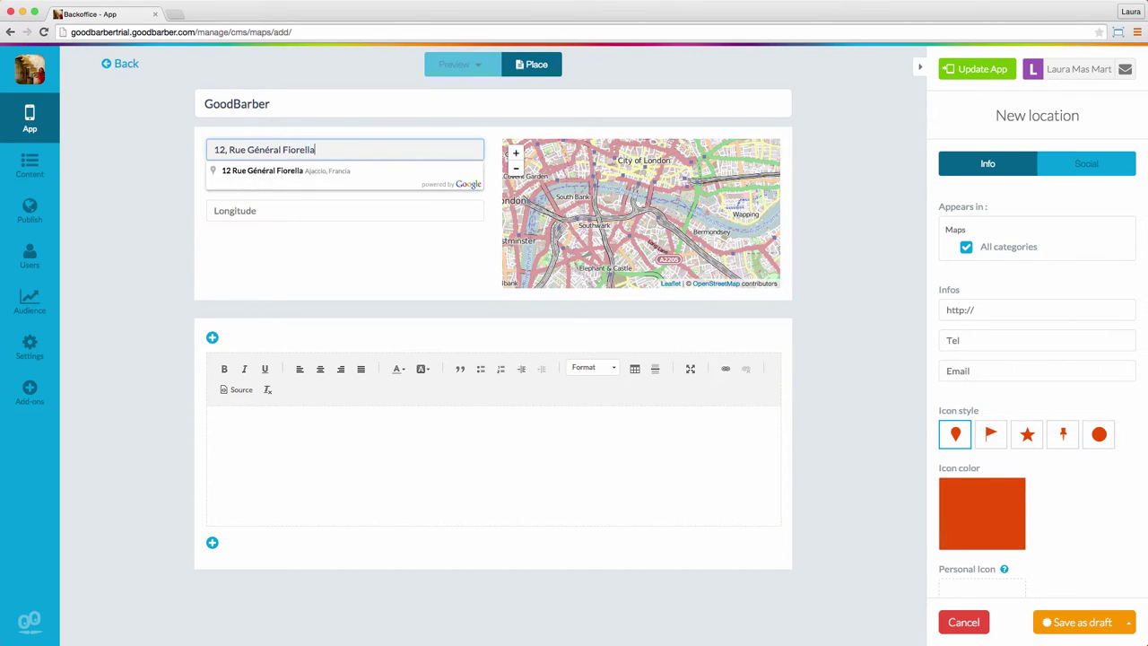
{"action": "left_click", "coordinate": [266, 171]}
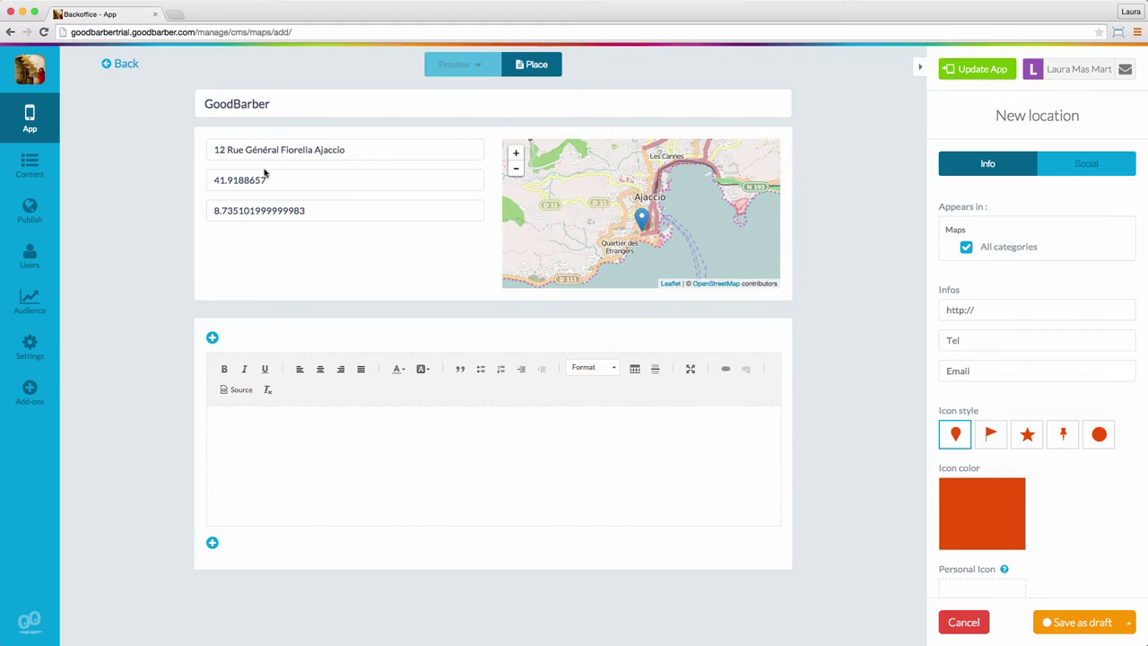
Add the logo photo, 'Create Beautiful Apps with GoodBarber :)' text and 'Hello GoodBarbers!' quote blocks
{"action": "left_click", "coordinate": [211, 337]}
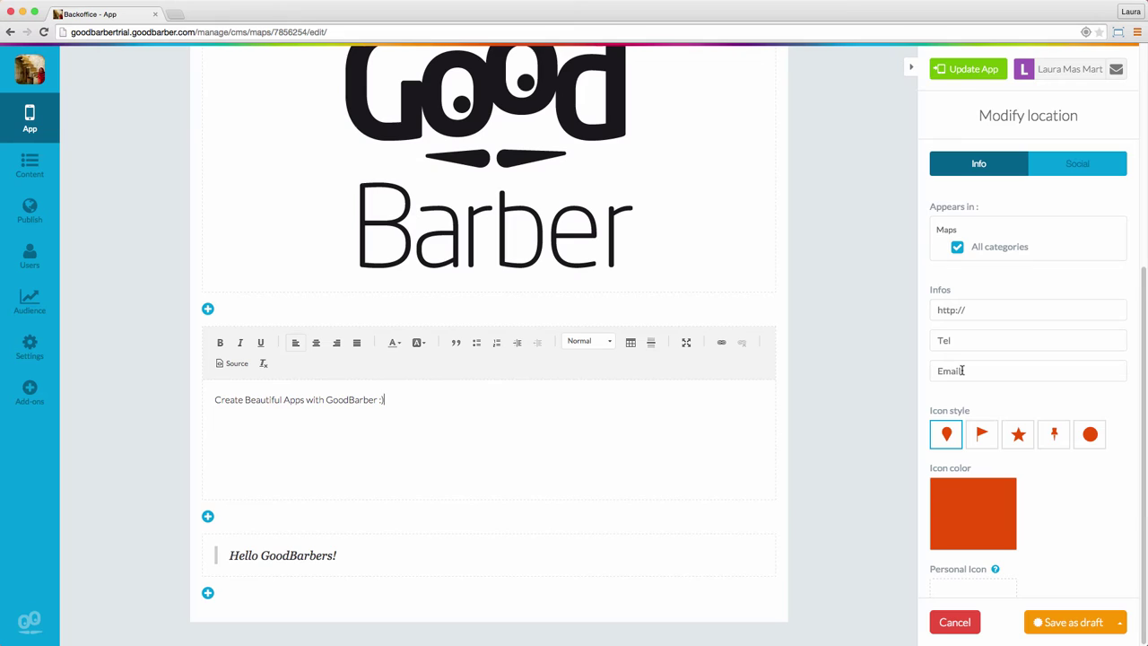
{"action": "left_click", "coordinate": [955, 308]}
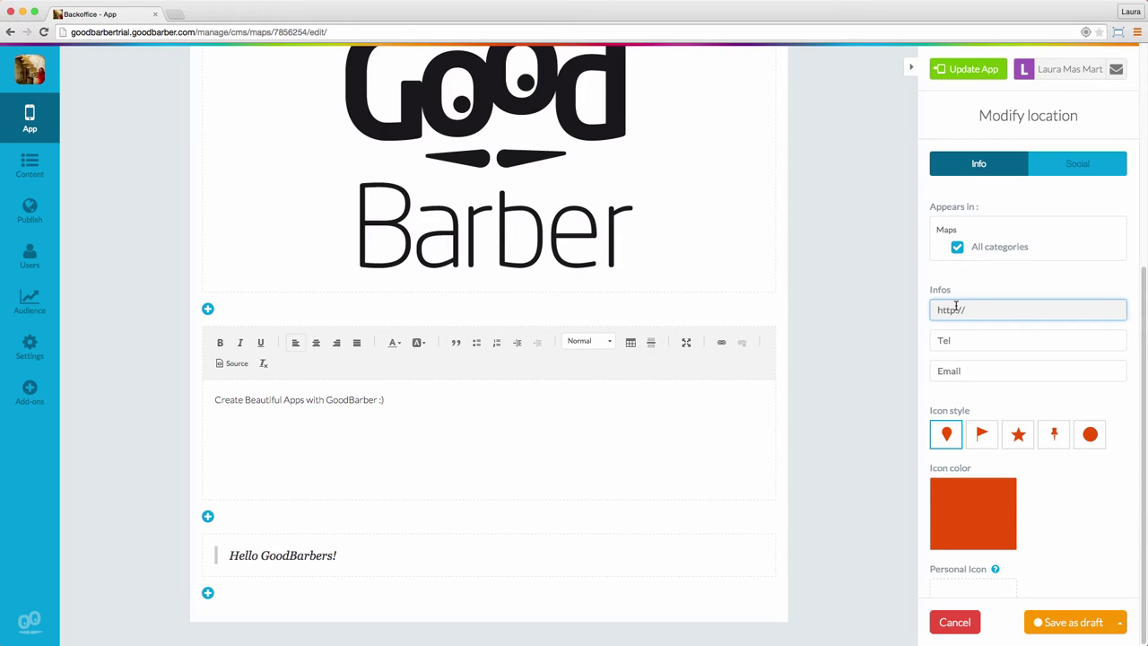
{"action": "type", "text": "www.goodbarber.com"}
Set the location's map icon colour to pale peach E6B39C
{"action": "left_click", "coordinate": [962, 496]}
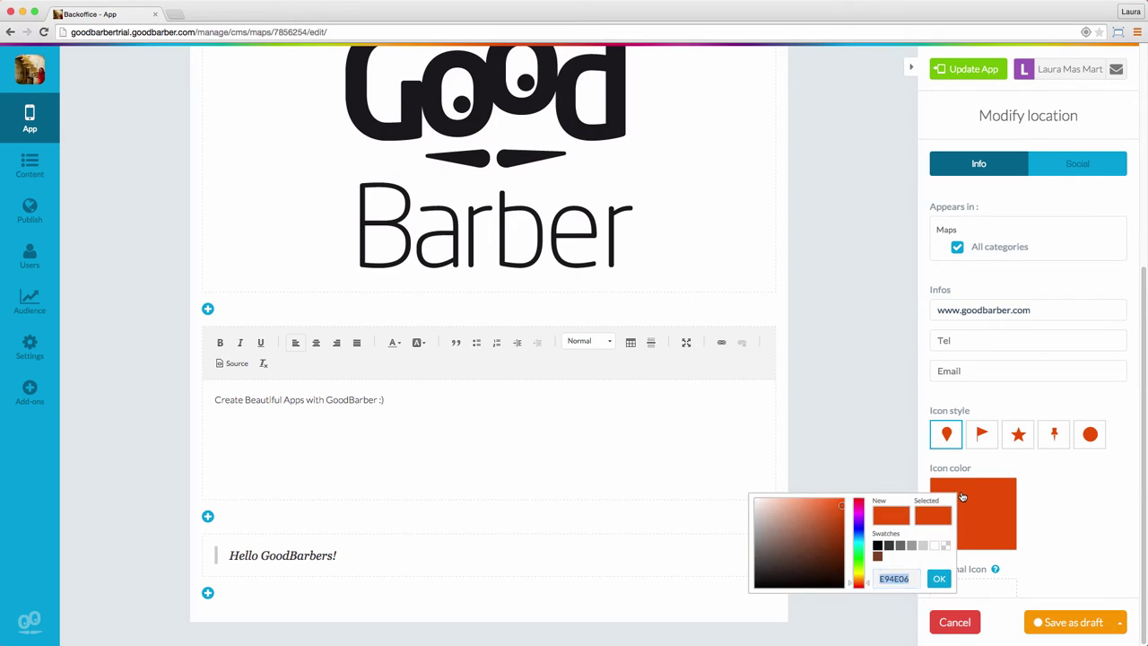
{"action": "left_click", "coordinate": [783, 507]}
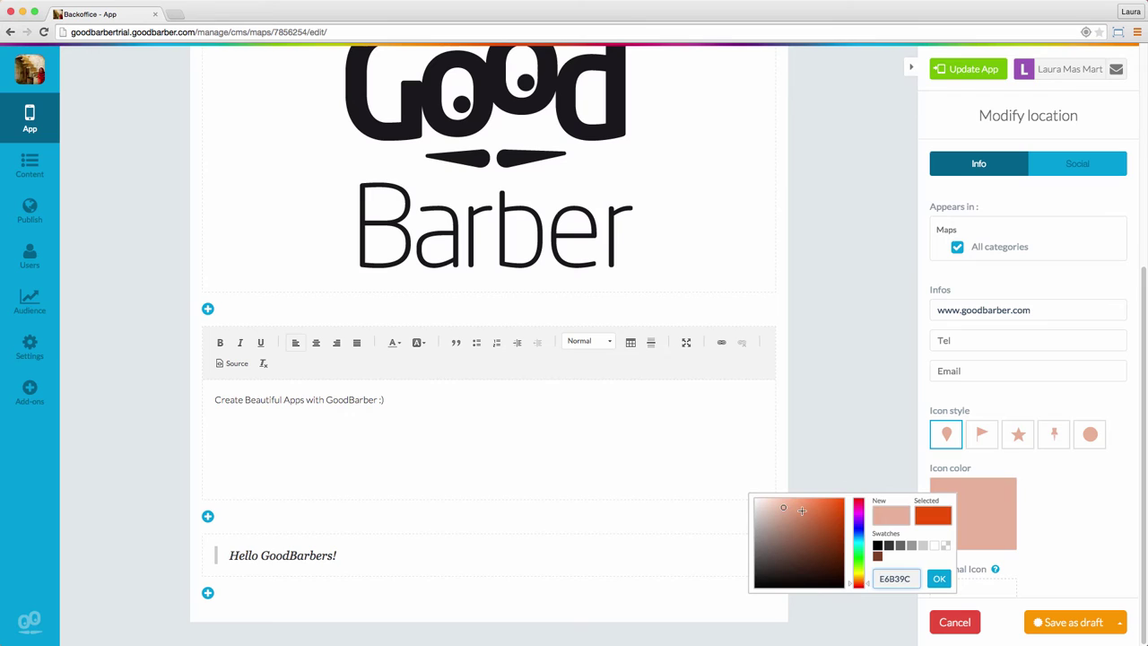
{"action": "left_click", "coordinate": [939, 578]}
{"action": "scroll", "coordinate": [935, 579], "scroll_direction": "down", "scroll_amount": 2}
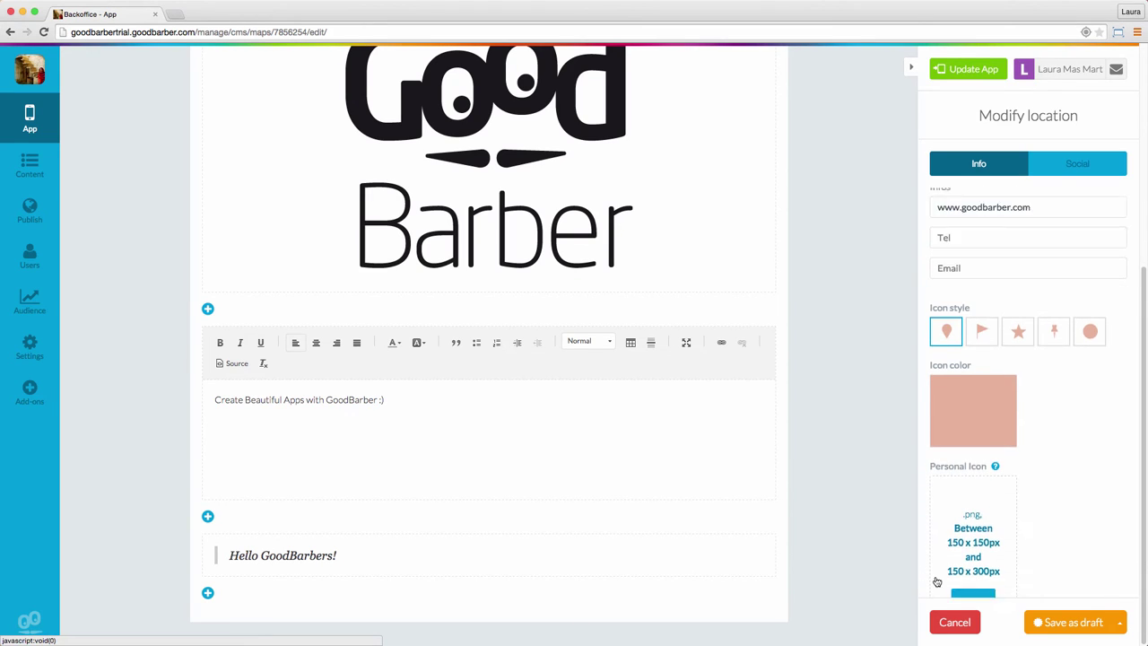
{"action": "scroll", "coordinate": [936, 581], "scroll_direction": "down", "scroll_amount": 2}
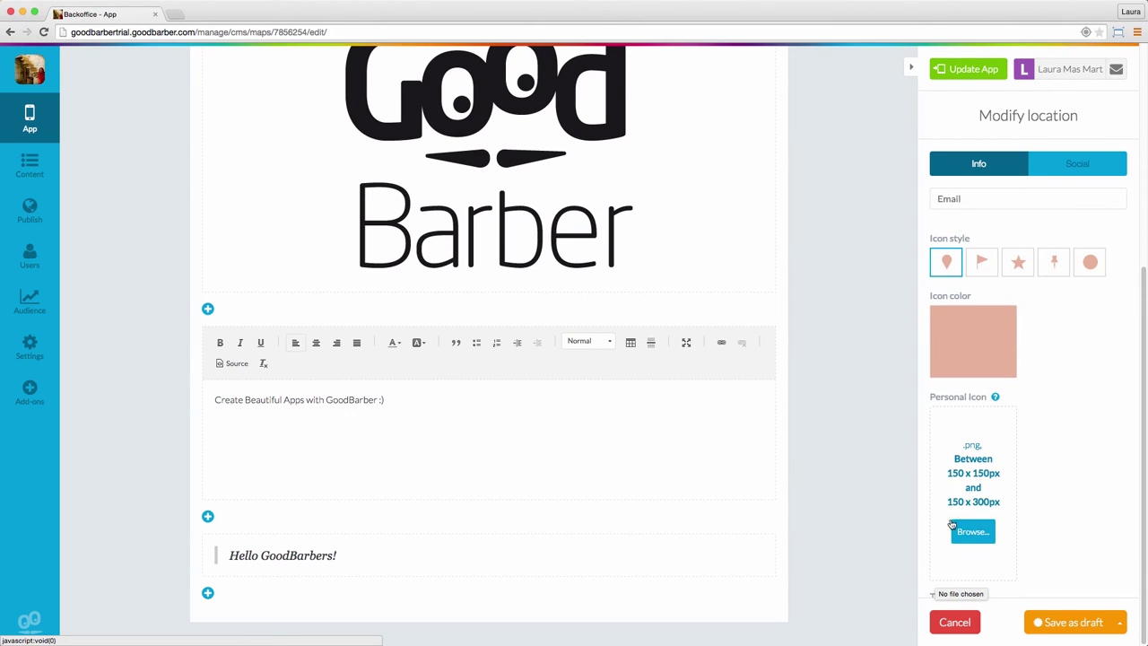
{"action": "mouse_move", "coordinate": [938, 403]}
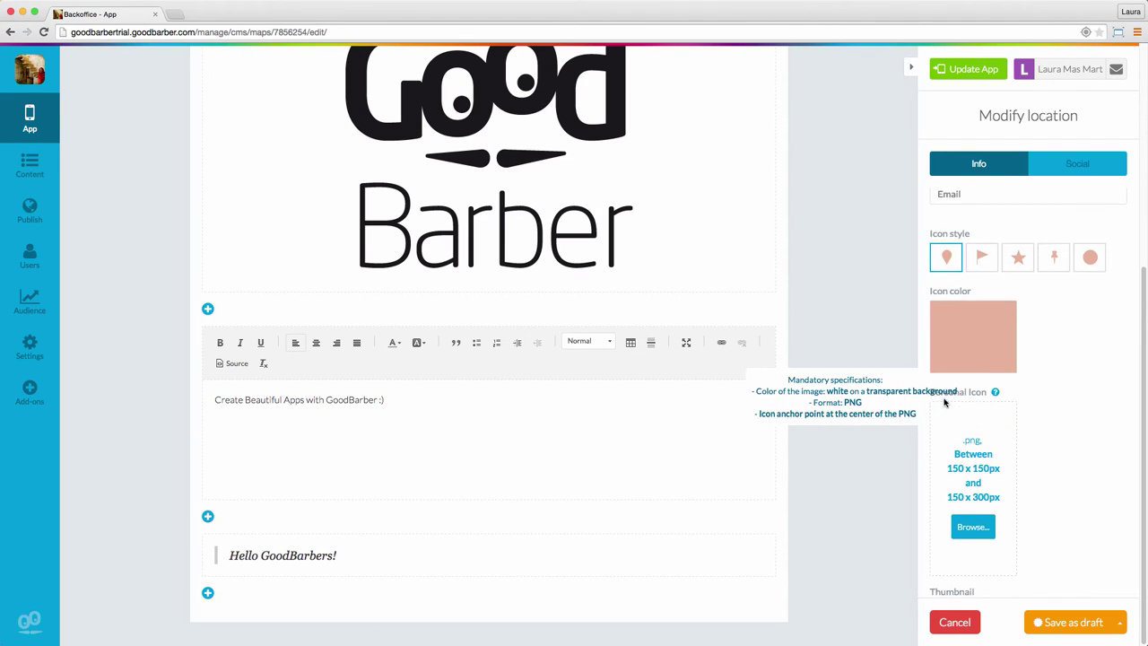
{"action": "scroll", "coordinate": [942, 404], "scroll_direction": "down", "scroll_amount": 2}
{"action": "scroll", "coordinate": [943, 403], "scroll_direction": "down", "scroll_amount": 4}
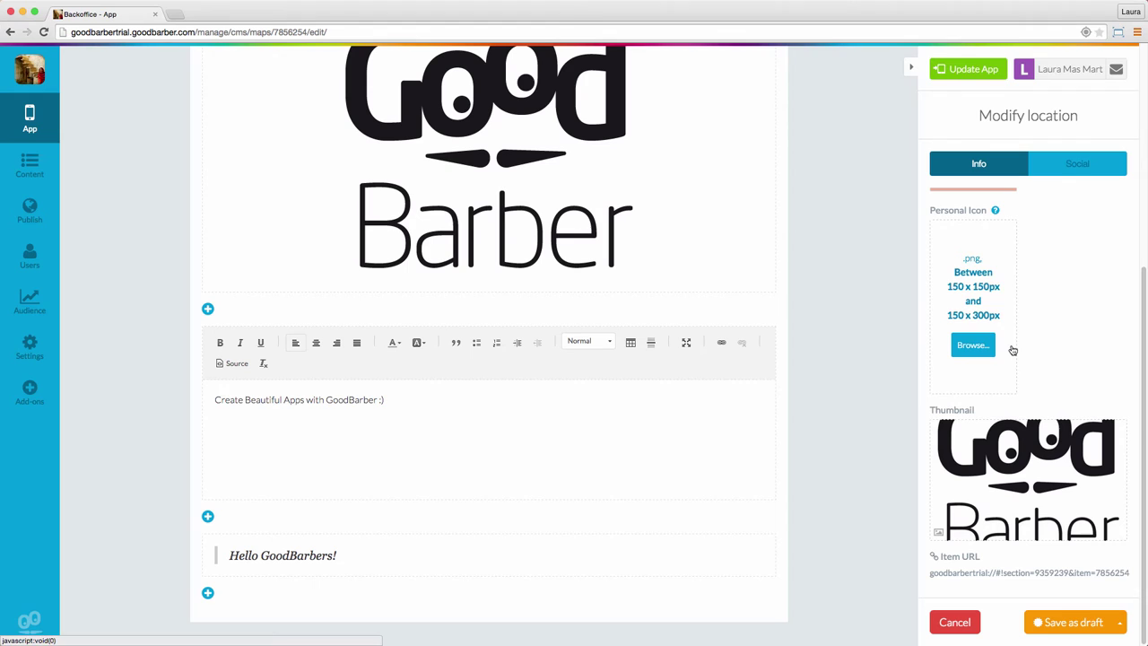
Turn on comments in the location's social settings and publish the GoodBarber location
{"action": "left_click", "coordinate": [1061, 174]}
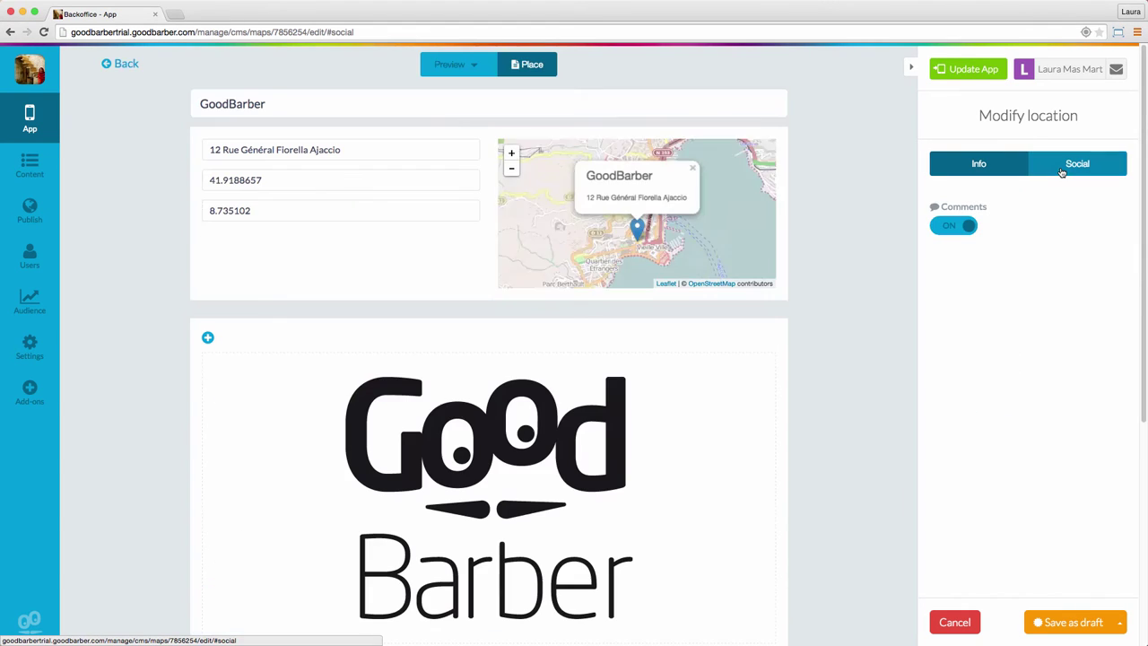
{"action": "left_click", "coordinate": [970, 228]}
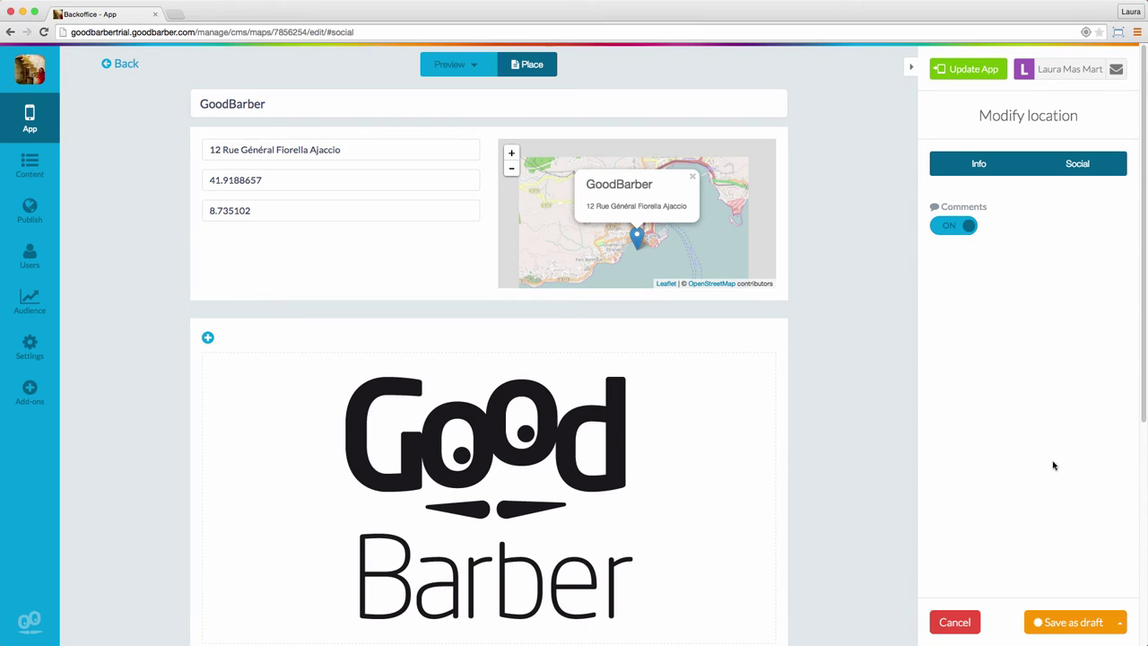
{"action": "left_click", "coordinate": [1120, 623]}
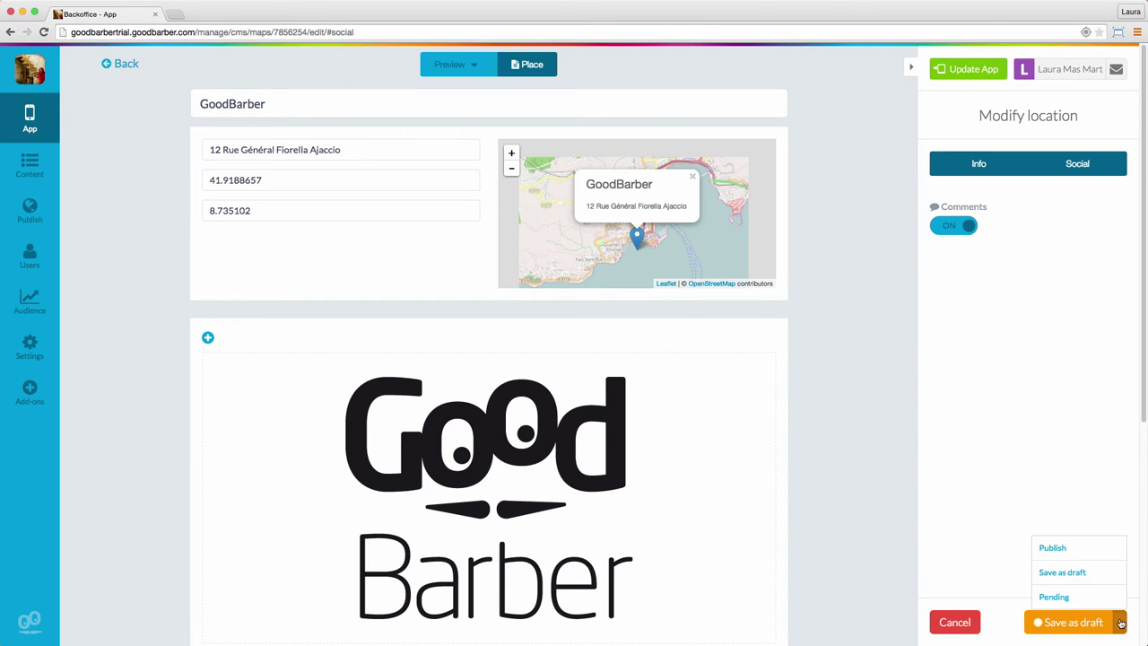
{"action": "left_click", "coordinate": [1073, 544]}
{"action": "left_click", "coordinate": [1082, 621]}
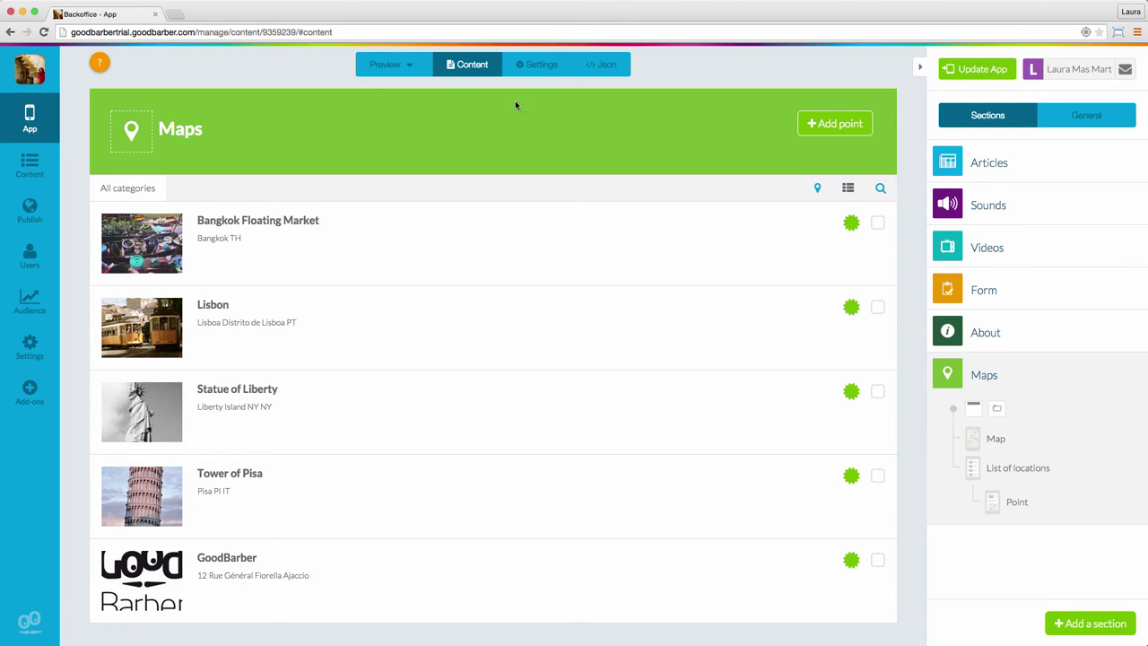
Turn on the search engine and comments in the Maps section settings
{"action": "left_click", "coordinate": [540, 70]}
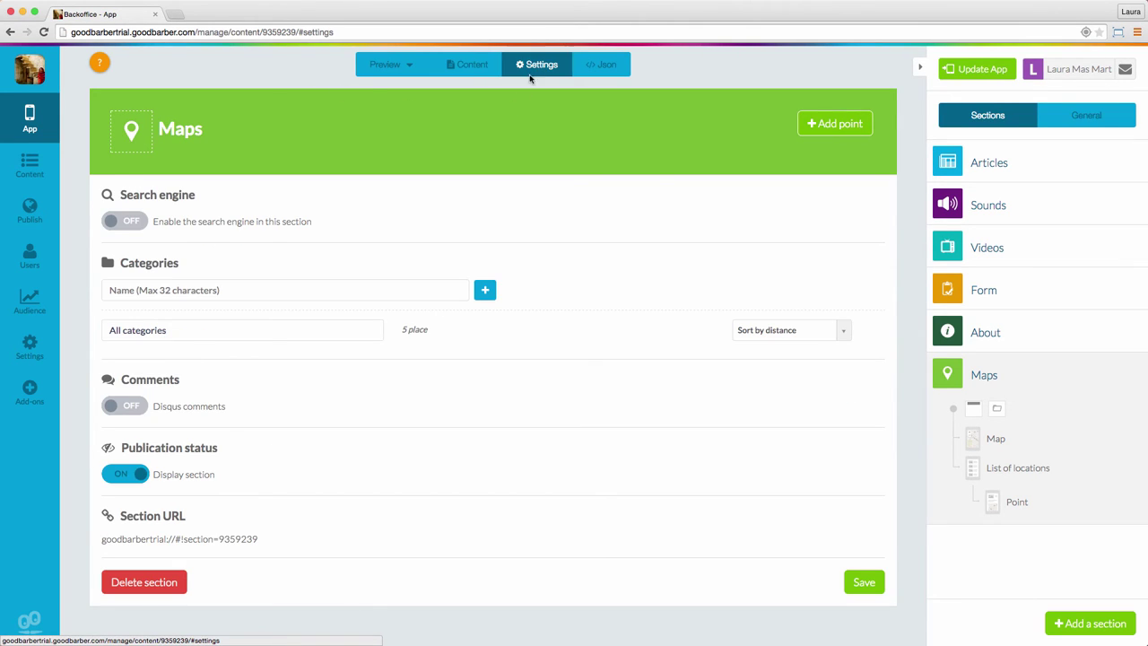
{"action": "left_click", "coordinate": [142, 223]}
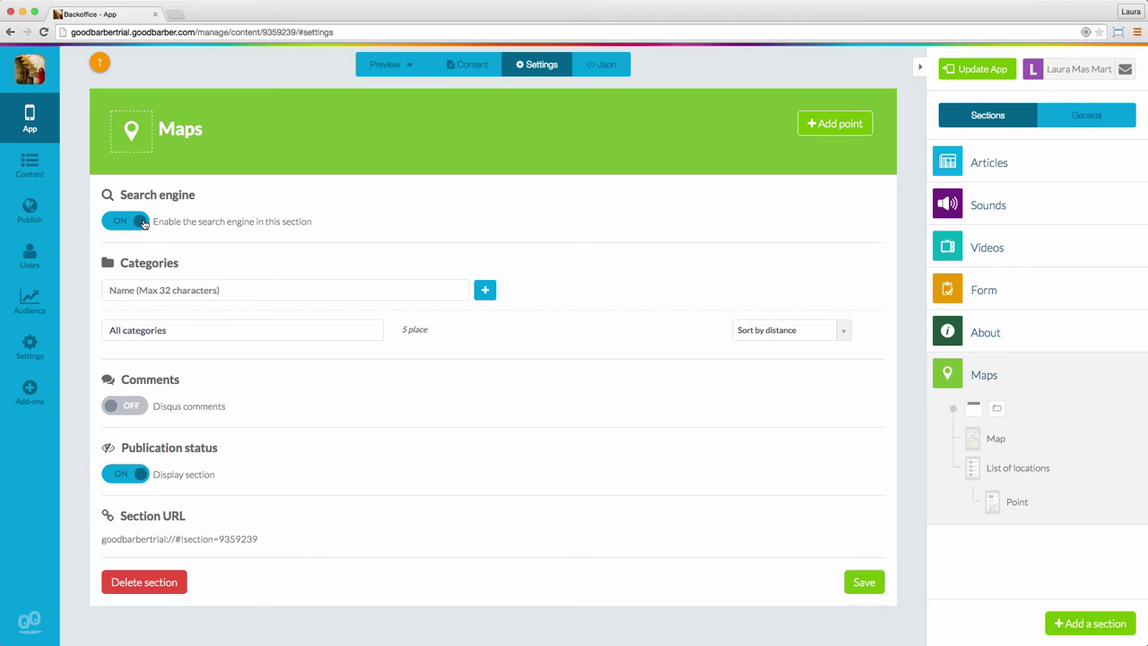
{"action": "left_click", "coordinate": [141, 405]}
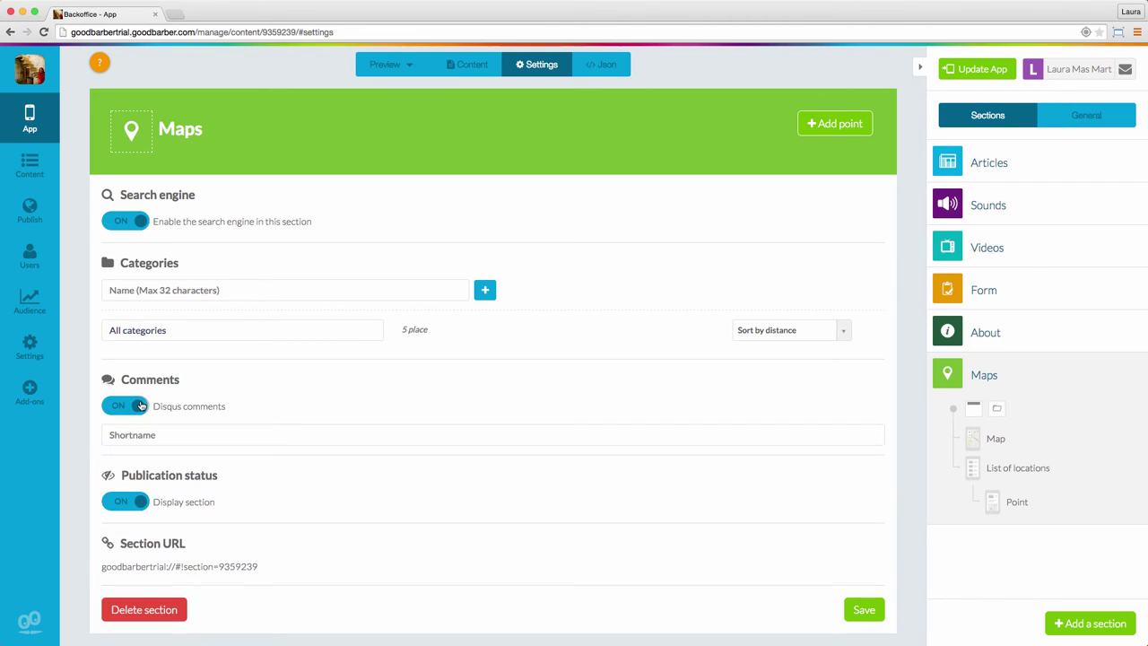
Add a 'Monuments' category, check its distance sorting, and save the settings
{"action": "left_click", "coordinate": [217, 290]}
{"action": "type", "text": "Monuments"}
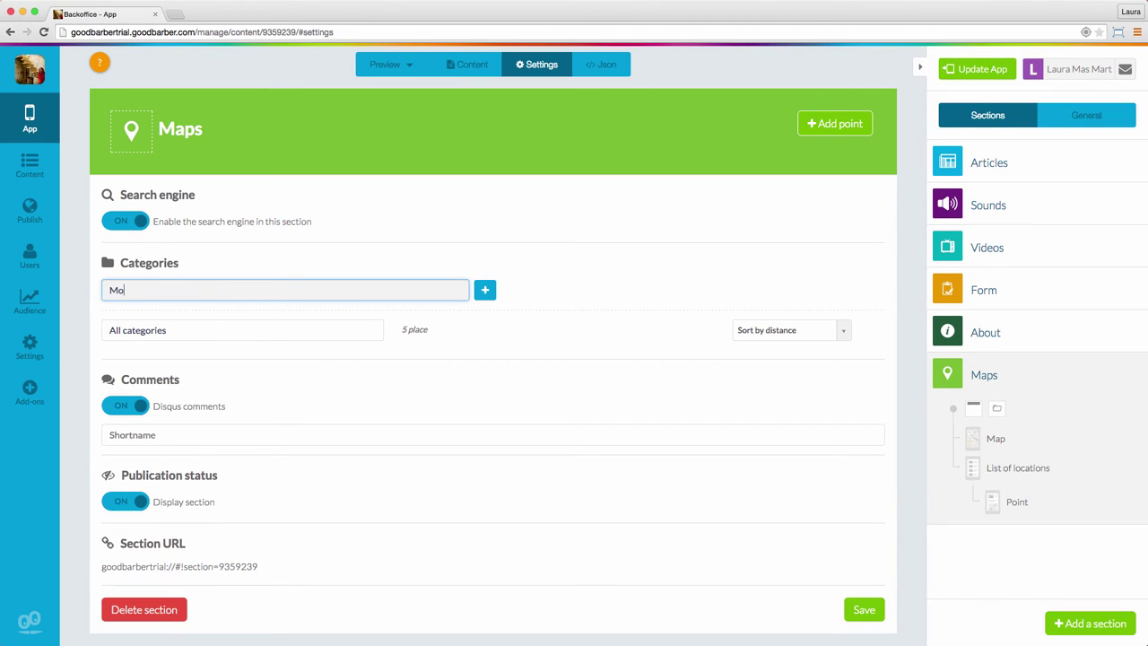
{"action": "left_click", "coordinate": [485, 290]}
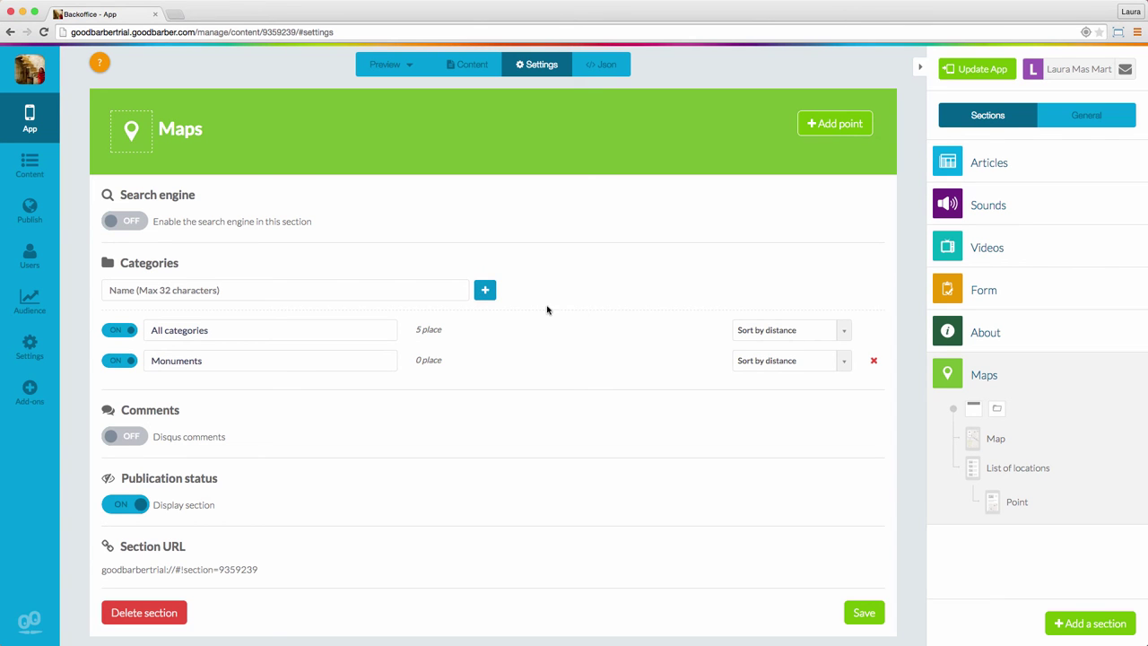
{"action": "left_click", "coordinate": [844, 333]}
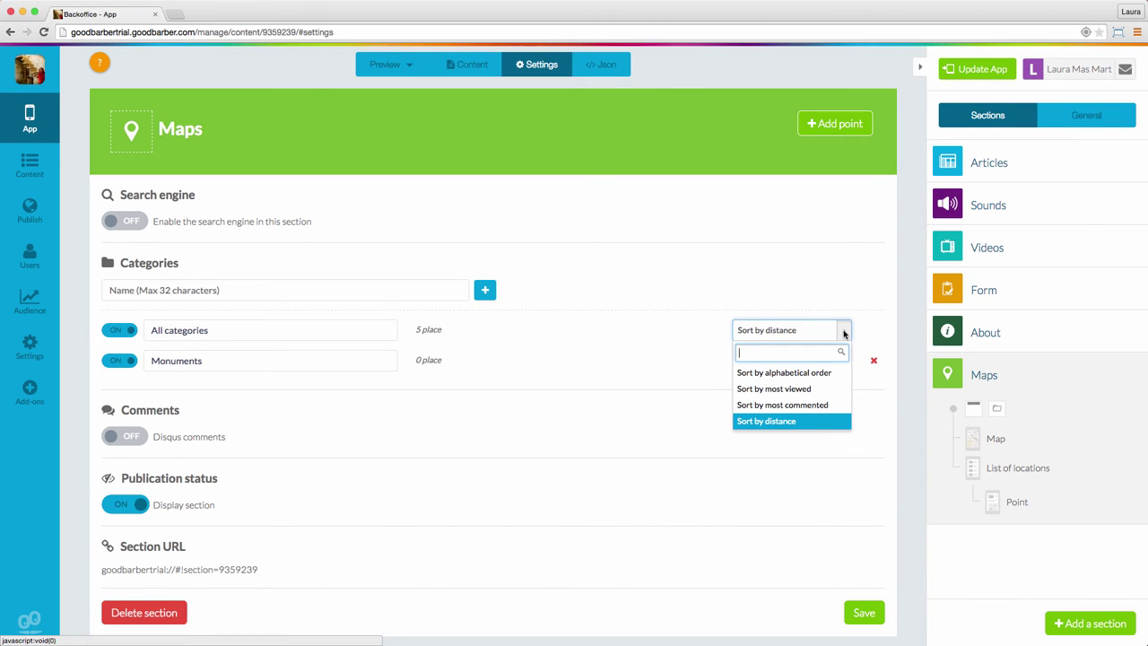
{"action": "left_click", "coordinate": [865, 615]}
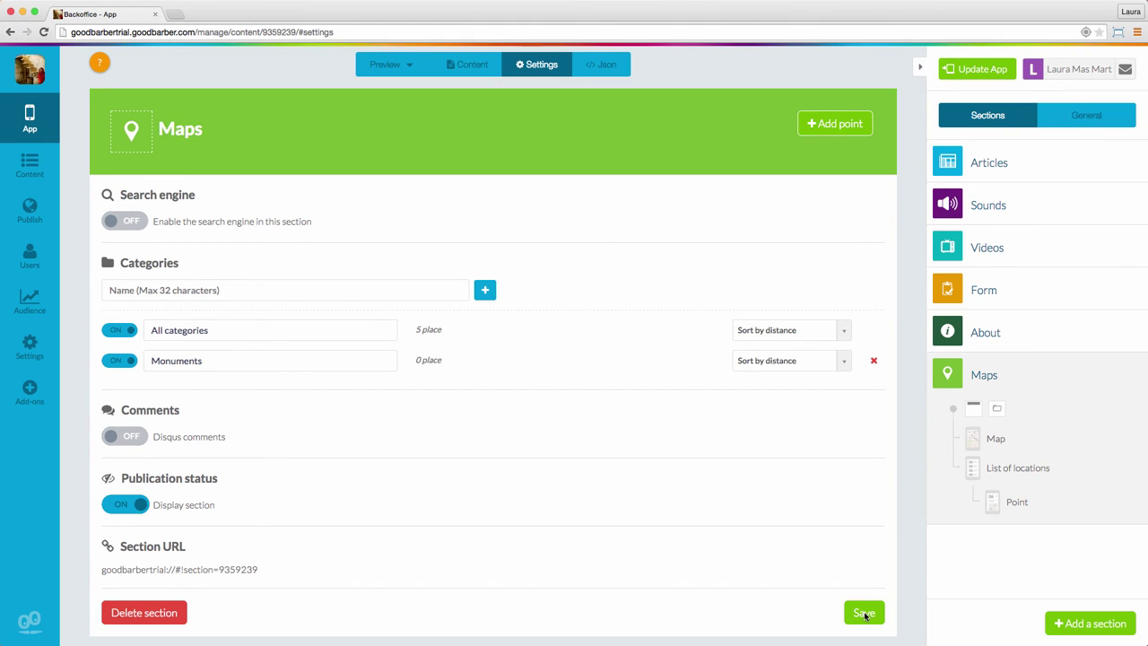
Open the List of locations design page, keep Show list and Show first on, and preview the map
{"action": "left_click", "coordinate": [995, 474]}
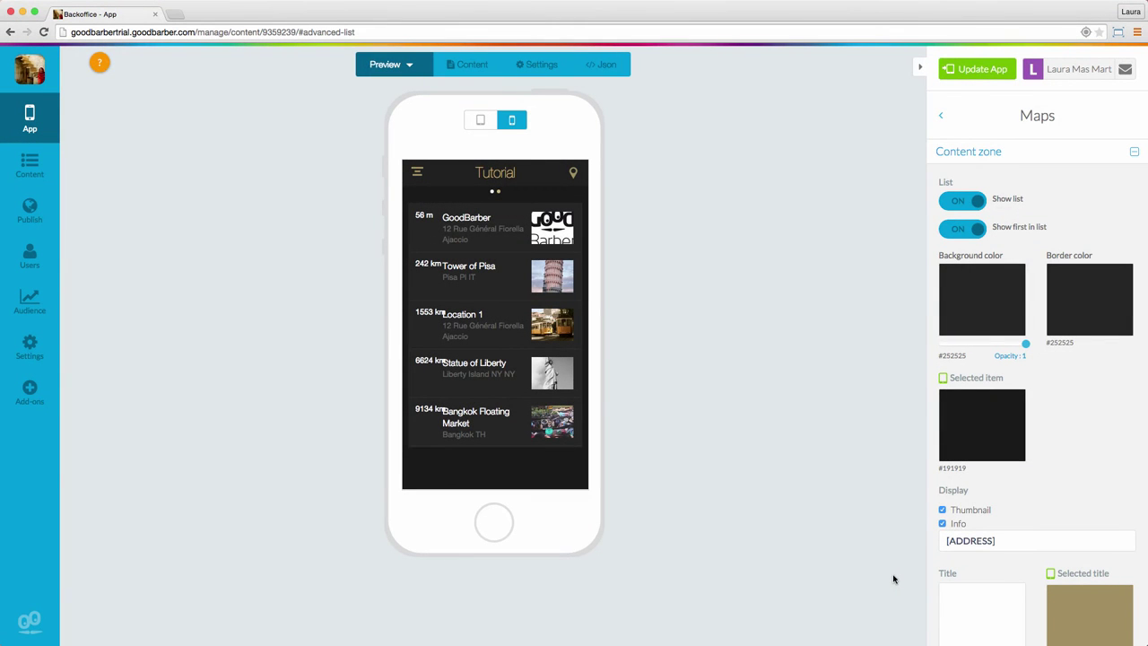
{"action": "left_click", "coordinate": [947, 202]}
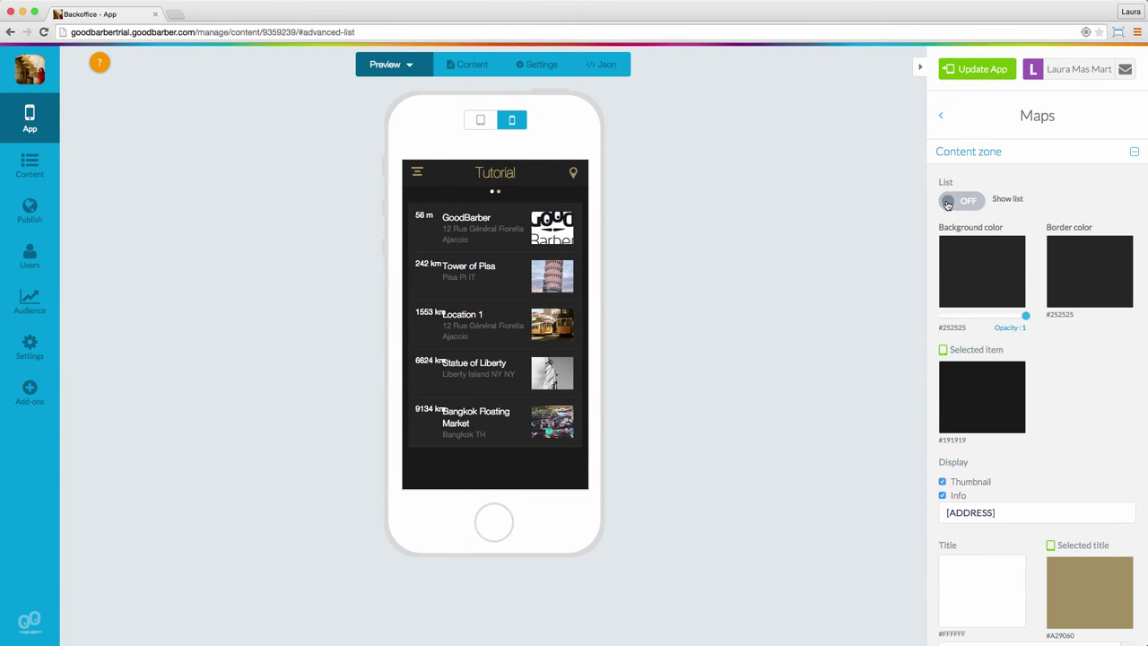
{"action": "left_click", "coordinate": [947, 202]}
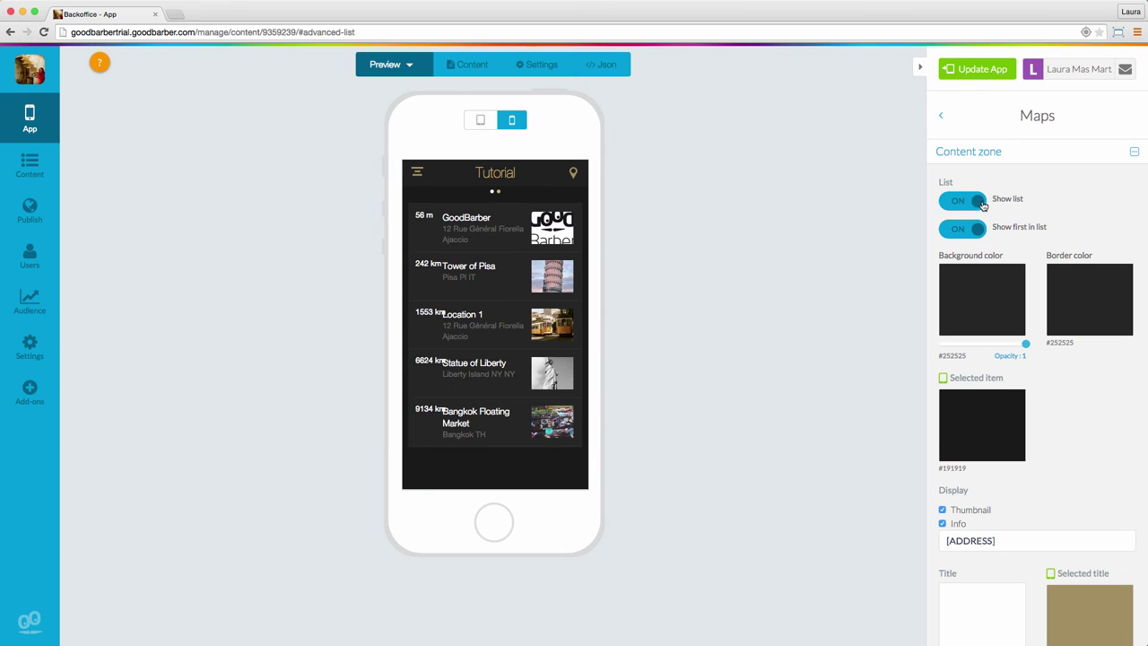
{"action": "left_click", "coordinate": [948, 233]}
{"action": "left_click", "coordinate": [979, 232]}
{"action": "left_click", "coordinate": [574, 174]}
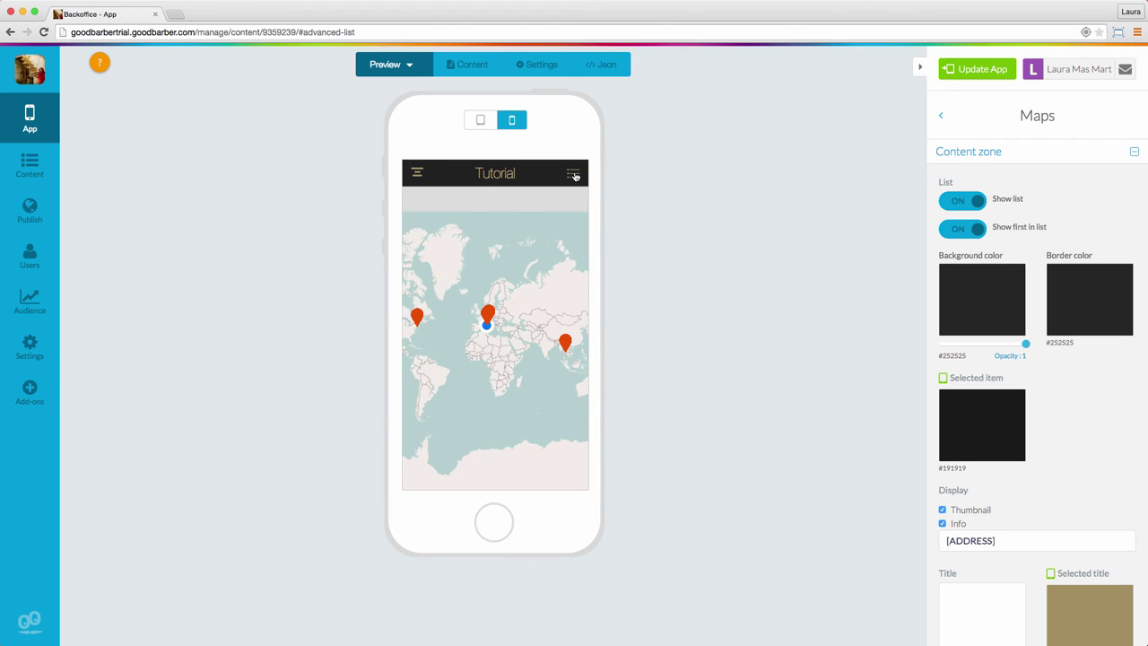
Give the location list a light grey CCCCCC background
{"action": "left_click", "coordinate": [573, 175]}
{"action": "left_click", "coordinate": [968, 305]}
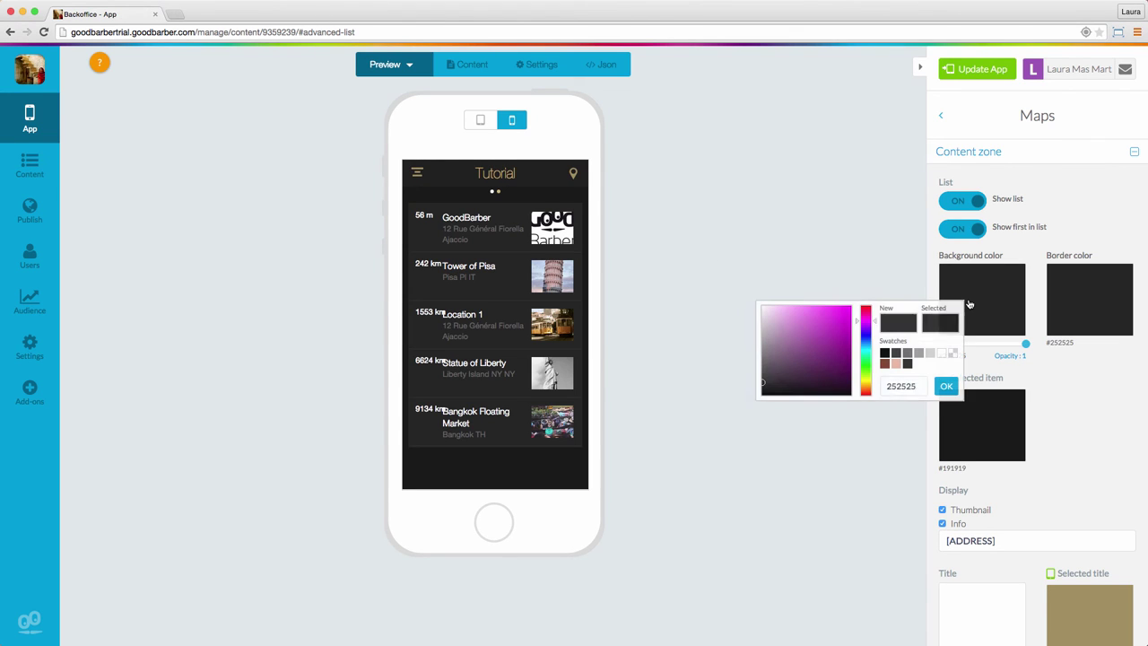
{"action": "left_click", "coordinate": [941, 354]}
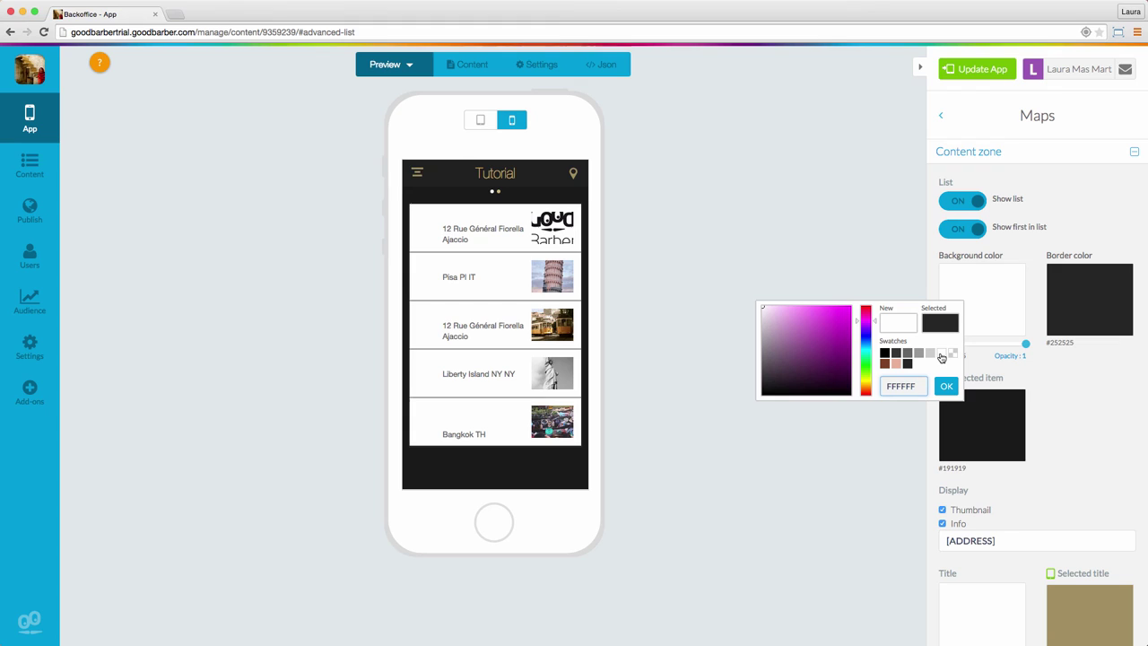
{"action": "left_click", "coordinate": [928, 354]}
{"action": "left_click", "coordinate": [946, 385]}
Set the selected title colour to near-black 171615
{"action": "scroll", "coordinate": [1053, 469], "scroll_direction": "down", "scroll_amount": 3}
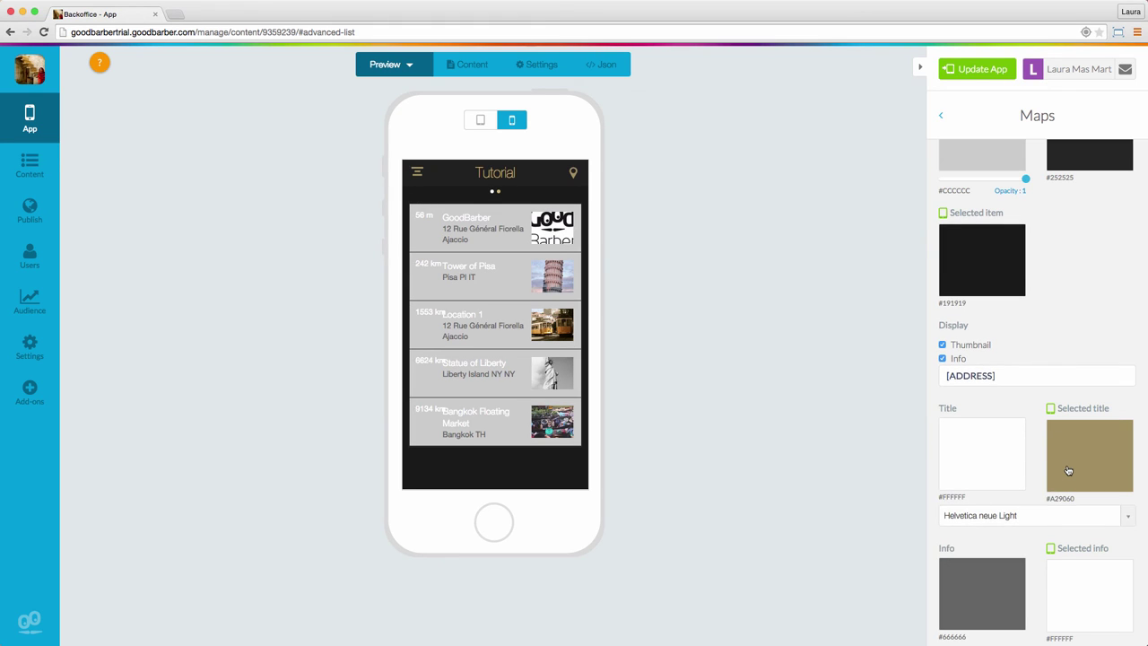
{"action": "left_click", "coordinate": [1067, 470]}
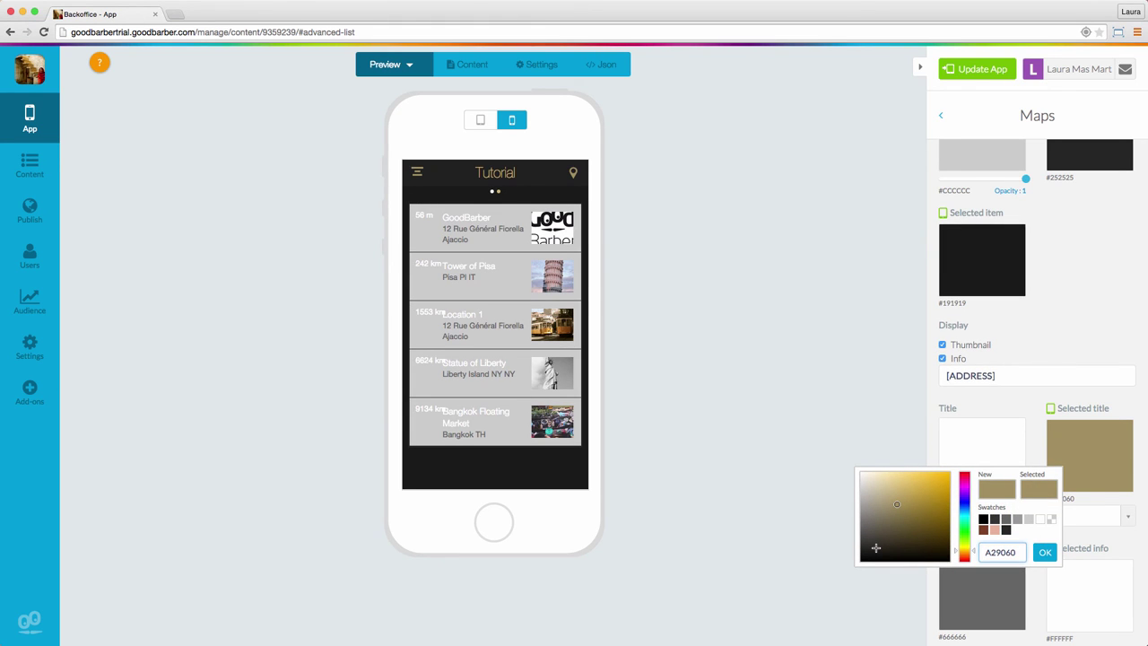
{"action": "mouse_move", "coordinate": [875, 549]}
{"action": "left_mouse_down"}
{"action": "mouse_move", "coordinate": [888, 542]}
{"action": "mouse_move", "coordinate": [868, 552]}
{"action": "left_mouse_up"}
{"action": "left_click", "coordinate": [1044, 551]}
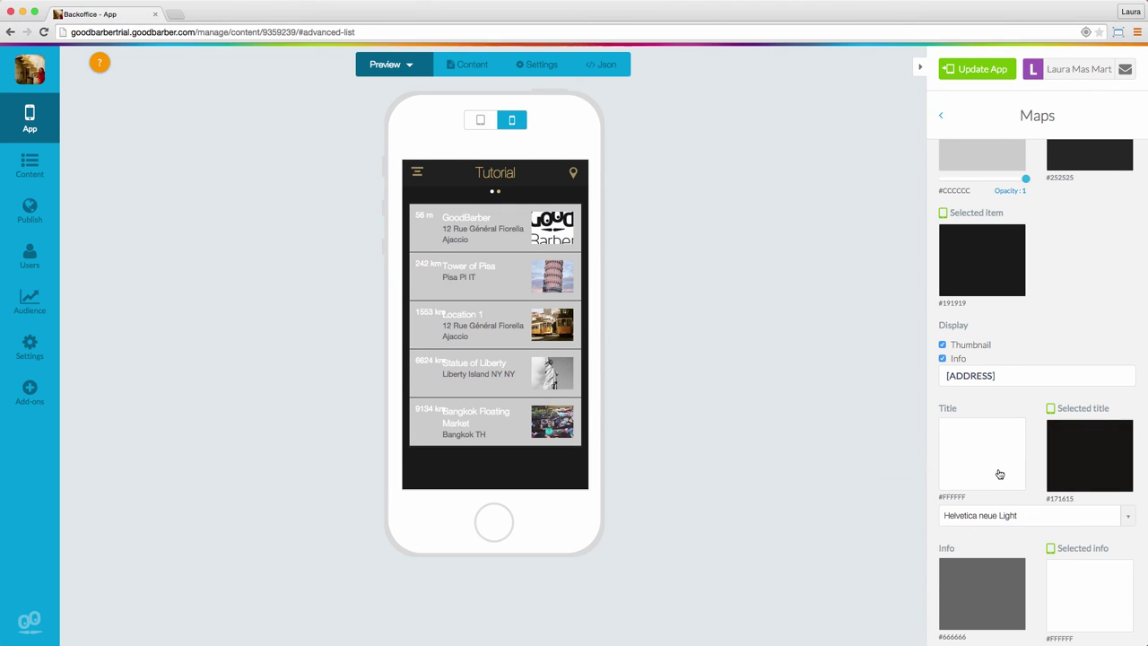
Make list titles dark purple 871087 in the Gill Sans Bold font
{"action": "left_click", "coordinate": [983, 465]}
{"action": "left_click", "coordinate": [813, 491]}
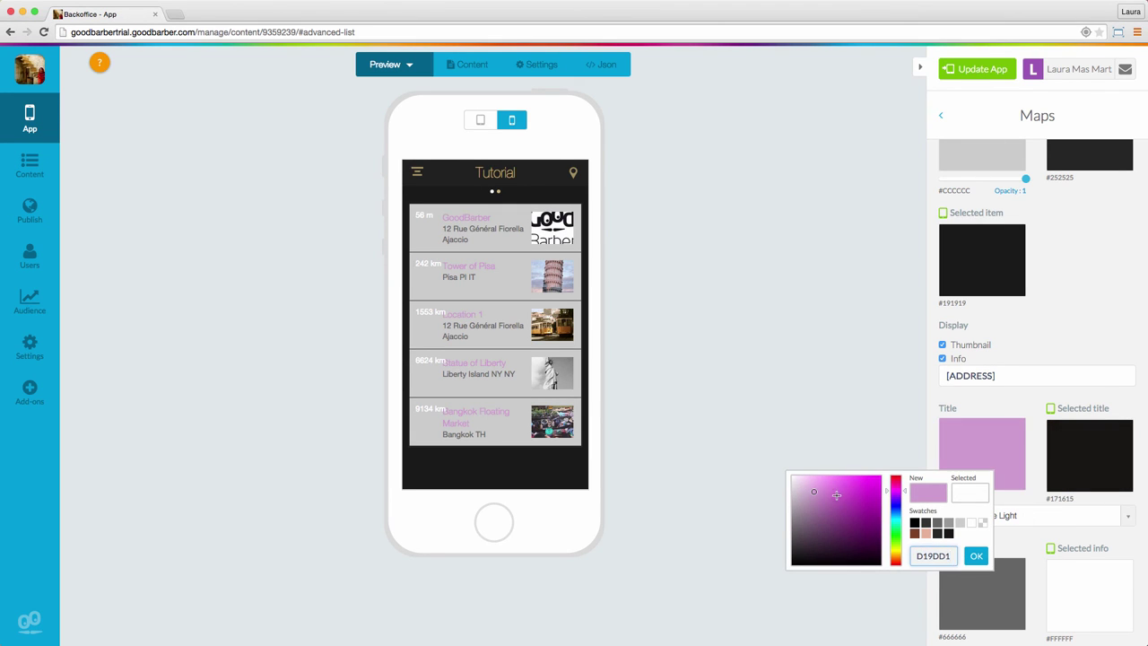
{"action": "left_click", "coordinate": [869, 517]}
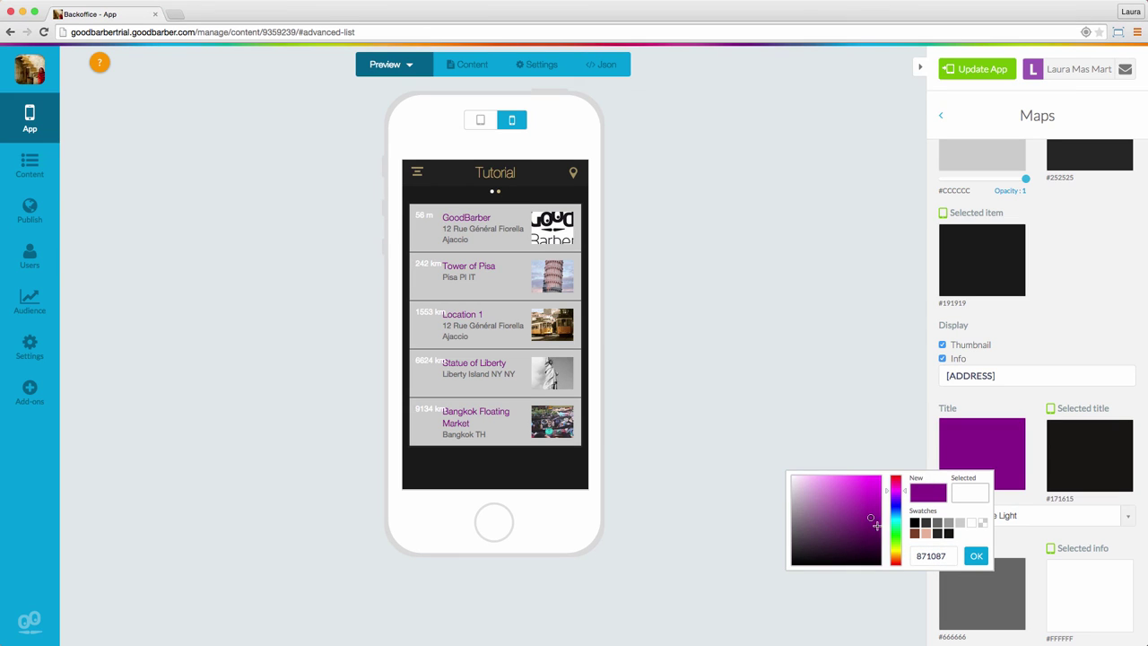
{"action": "left_click", "coordinate": [977, 556]}
{"action": "scroll", "coordinate": [1020, 476], "scroll_direction": "down", "scroll_amount": 1}
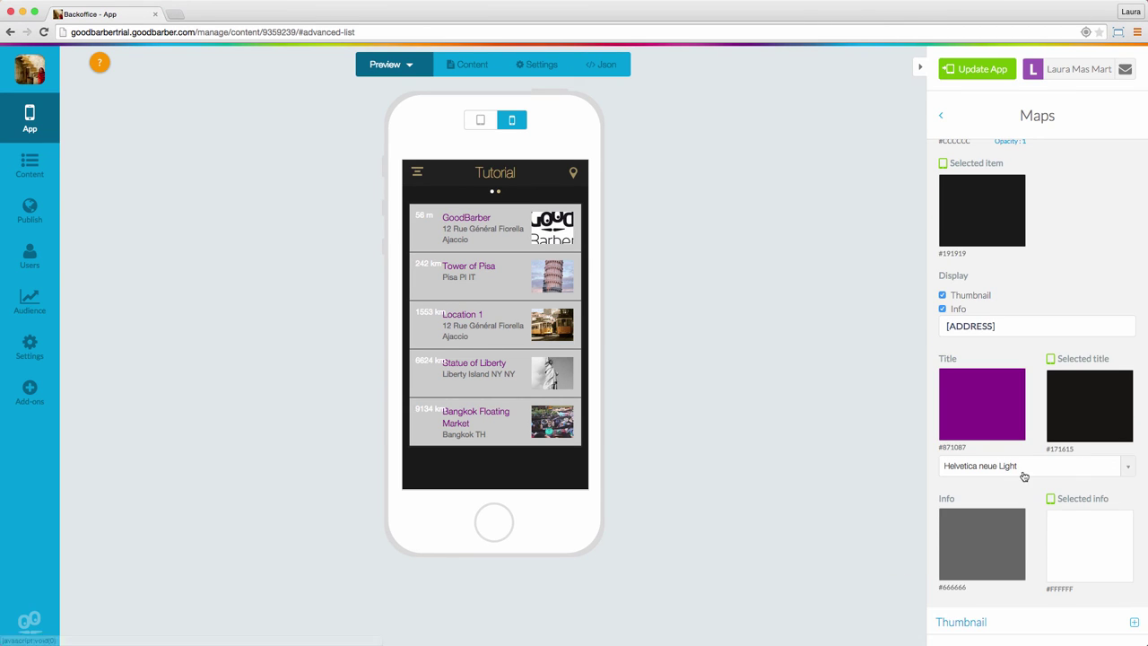
{"action": "left_click", "coordinate": [1023, 468]}
{"action": "left_click", "coordinate": [1001, 548]}
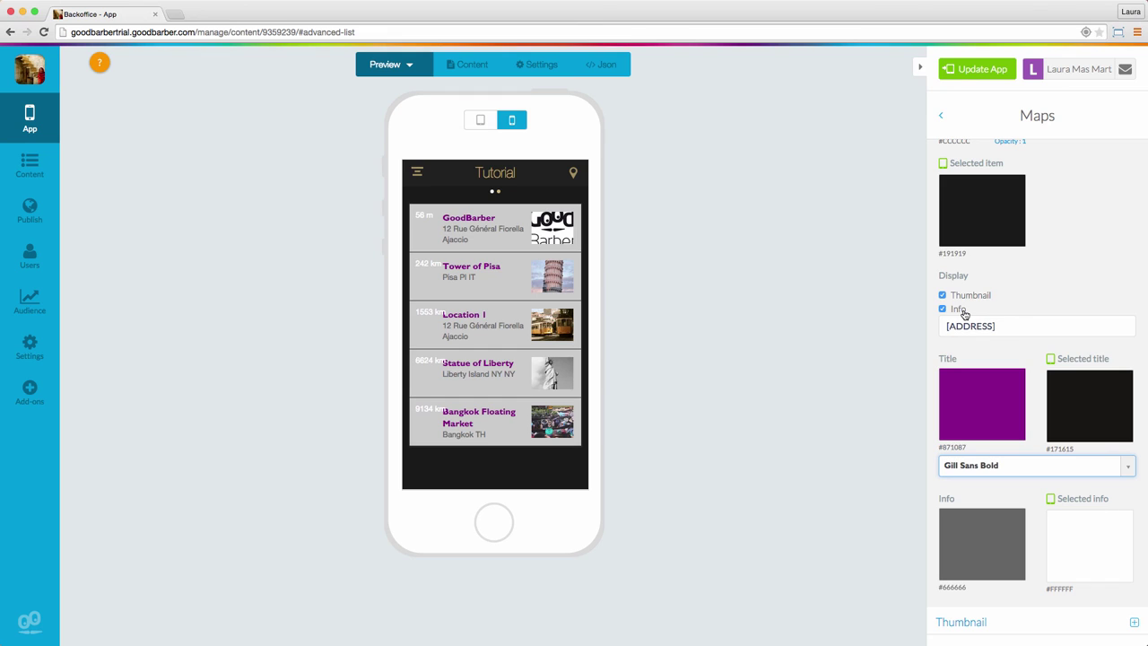
Set the thumbnail alignment to image on the left, moving distances to the right
{"action": "left_click", "coordinate": [975, 621]}
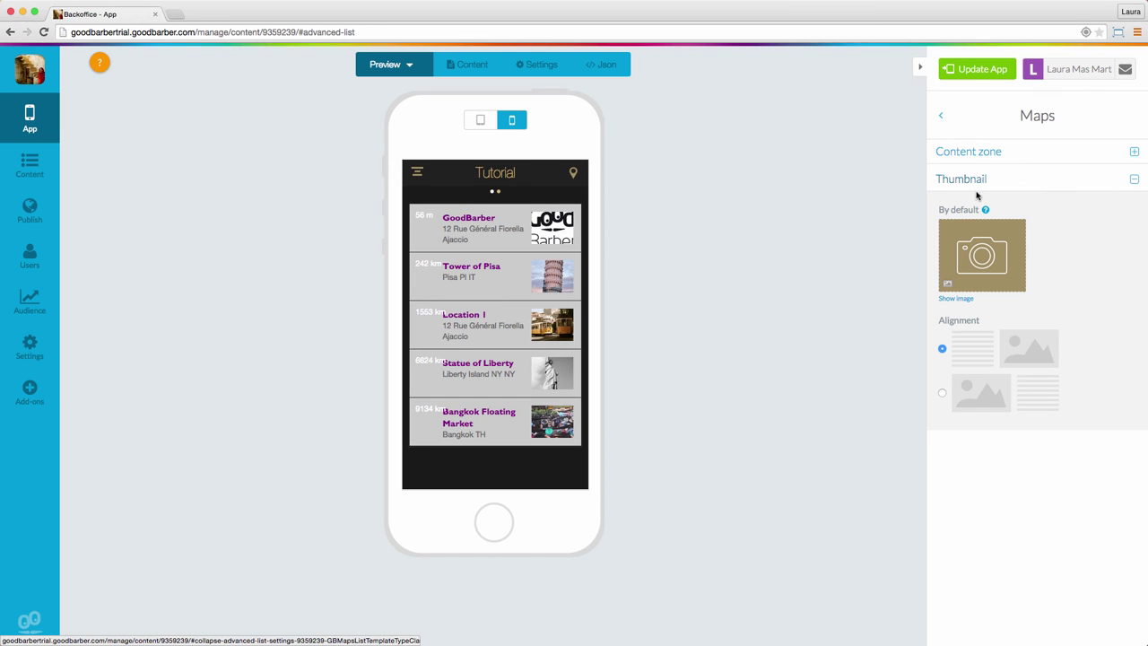
{"action": "mouse_move", "coordinate": [985, 210]}
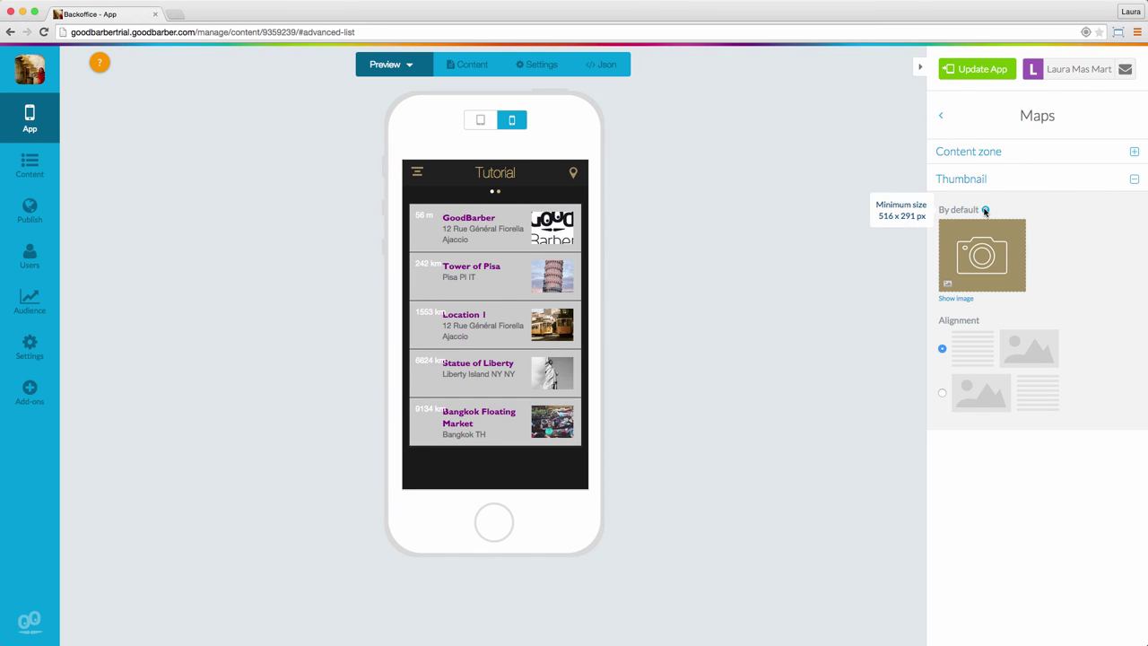
{"action": "left_click", "coordinate": [942, 392]}
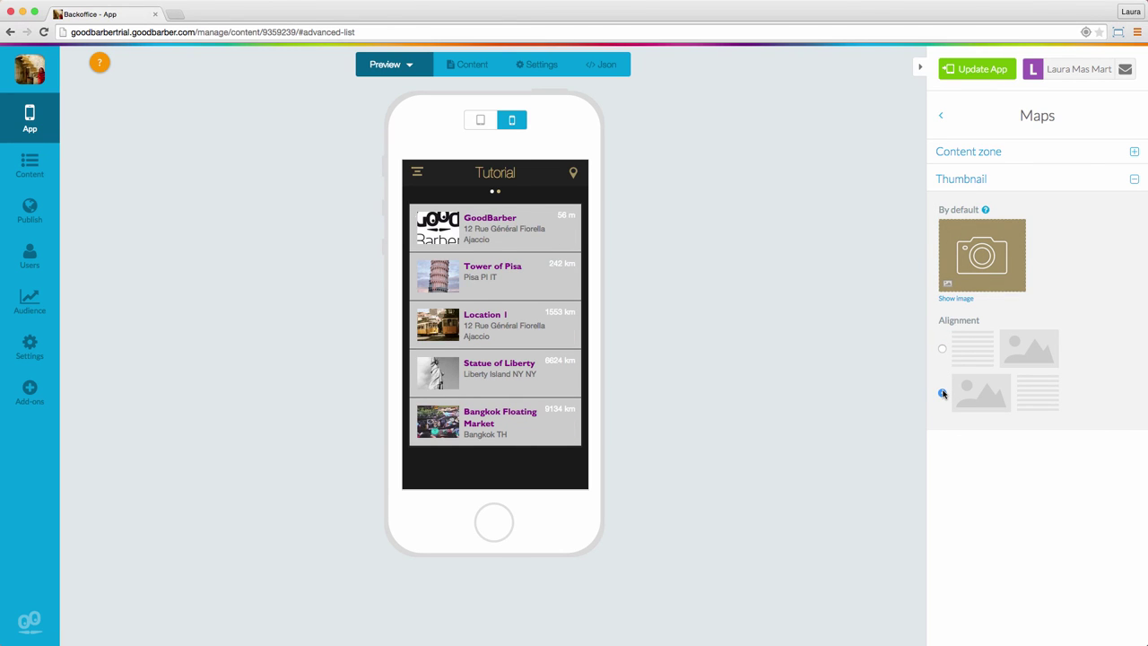